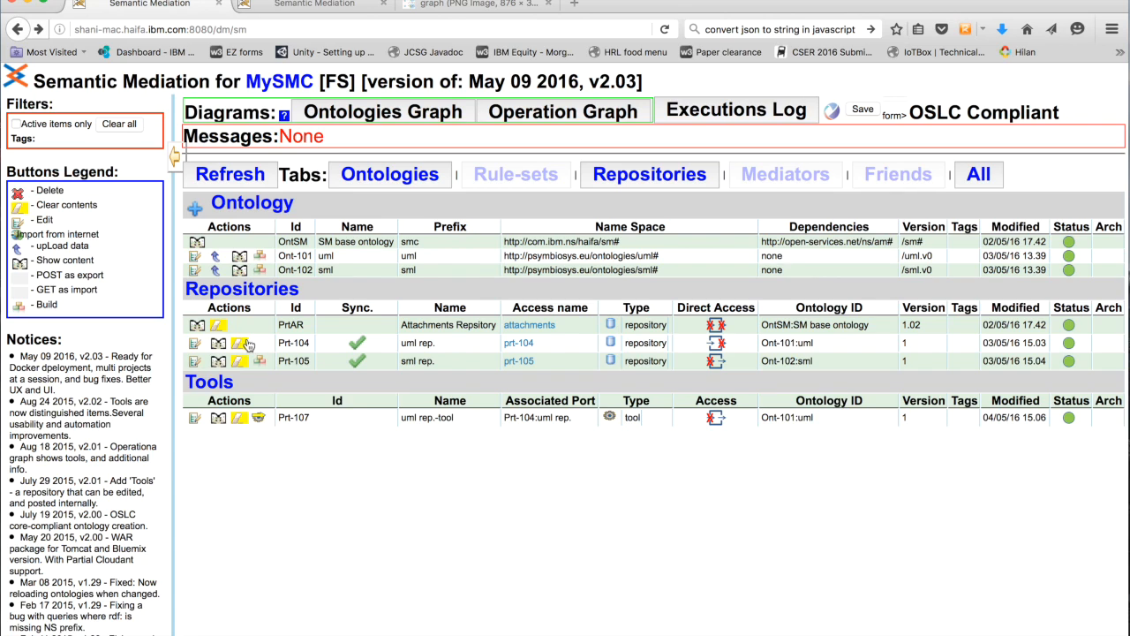
# View the contents of the uml rep. repository (Prt-104) and its resource graph, and close the graph
pyautogui.click(223, 345)
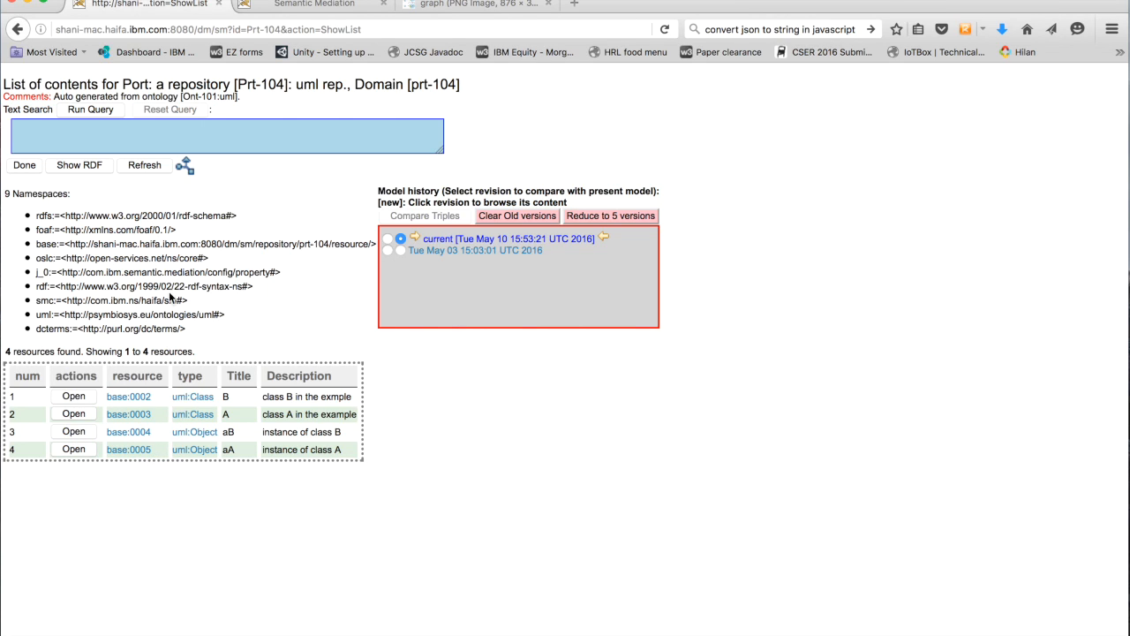
pyautogui.click(185, 168)
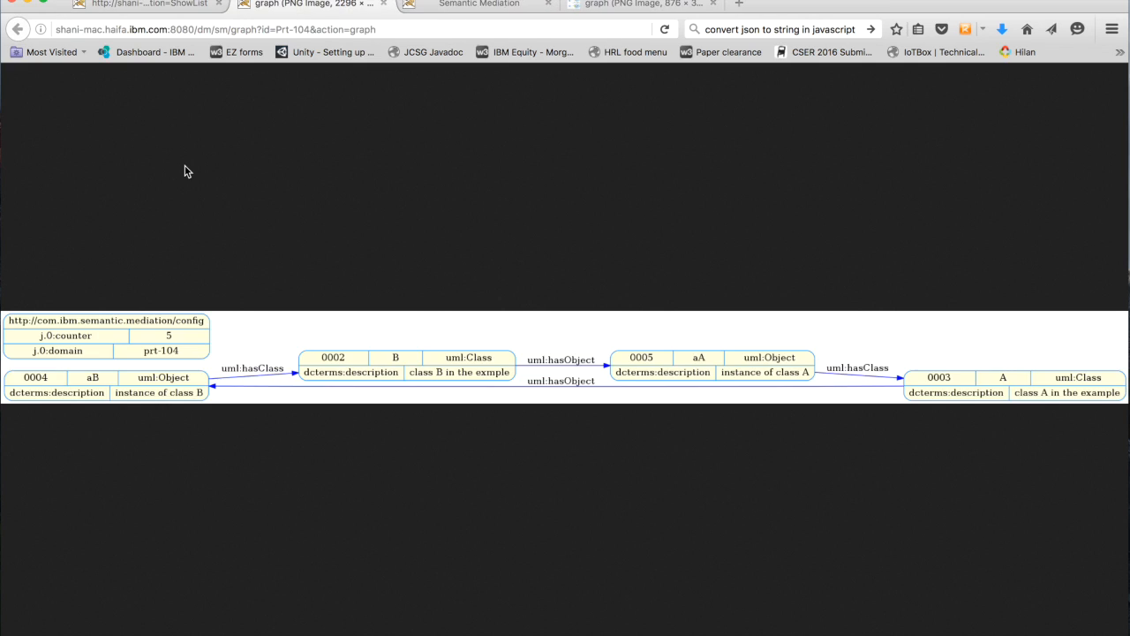
pyautogui.hotkey('ctrl', 'w')
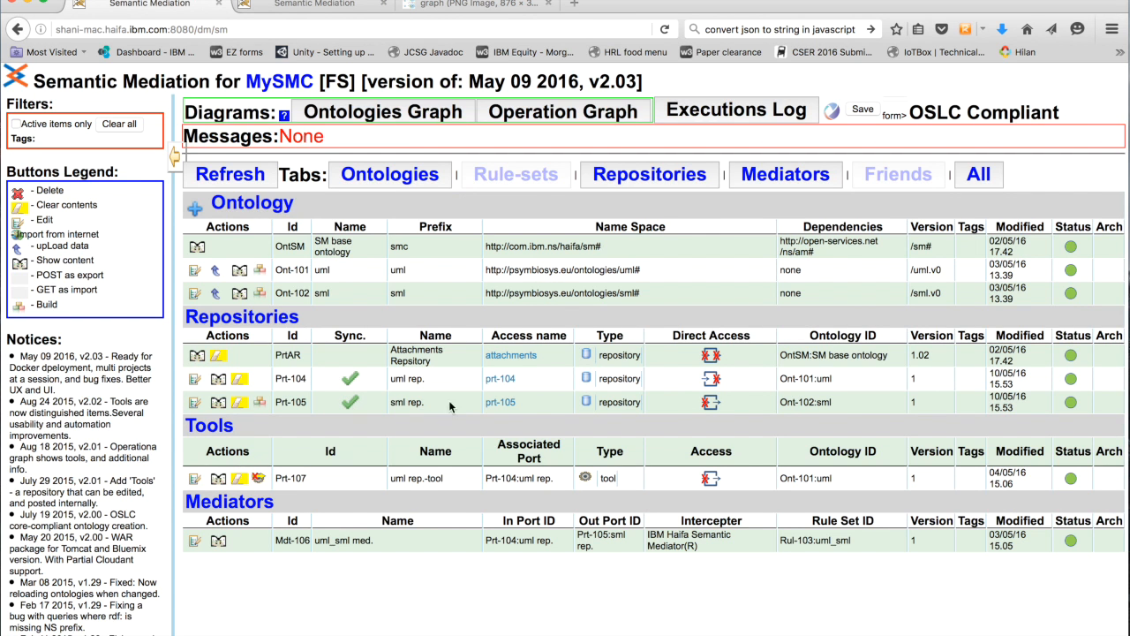
# View the contents and resource graph of the sml rep. repository (Prt-105), and return to the main overview
pyautogui.click(217, 403)
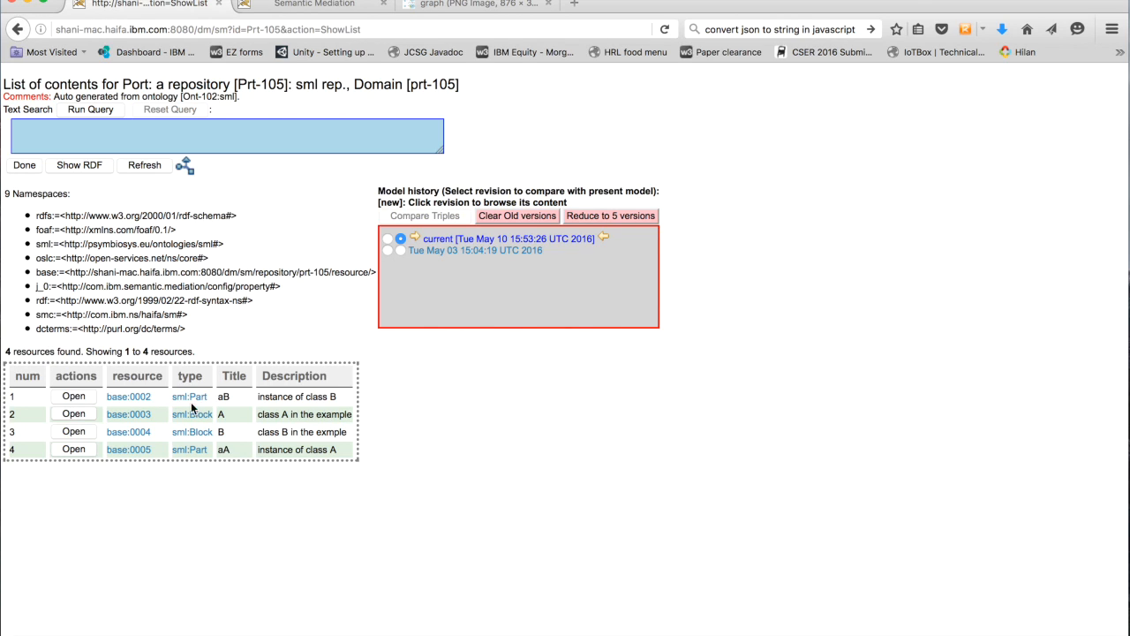
pyautogui.click(185, 167)
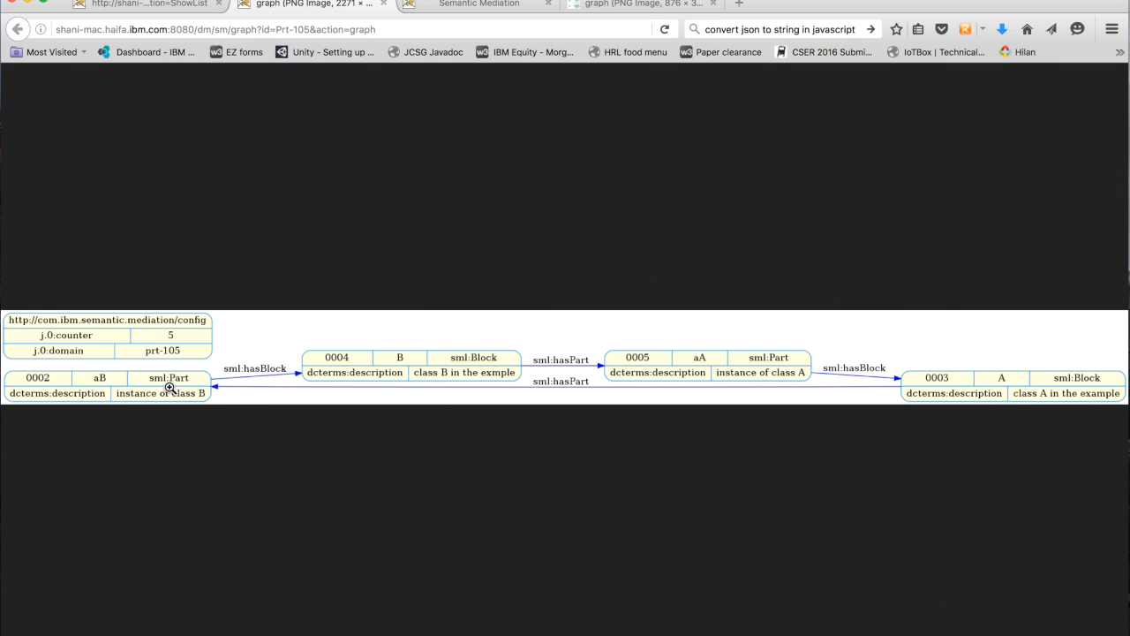
pyautogui.click(113, 8)
pyautogui.click(26, 167)
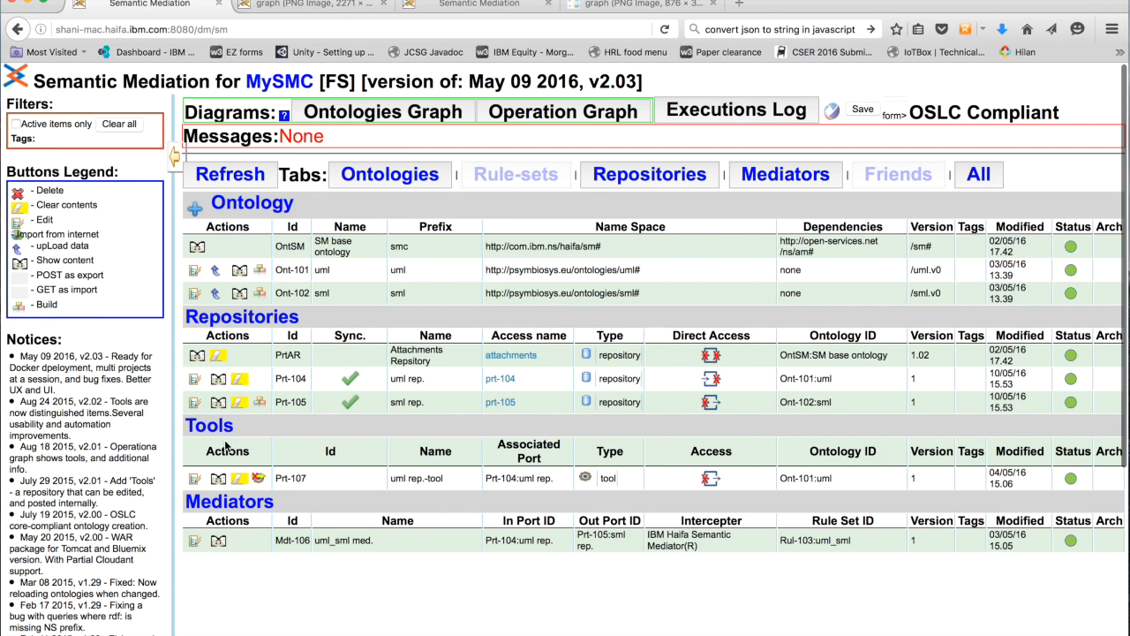
# Reopen the uml rep. repository's graph, examine its uml:hasClass and uml:hasObject links at full size, and return to the main overview
pyautogui.click(218, 378)
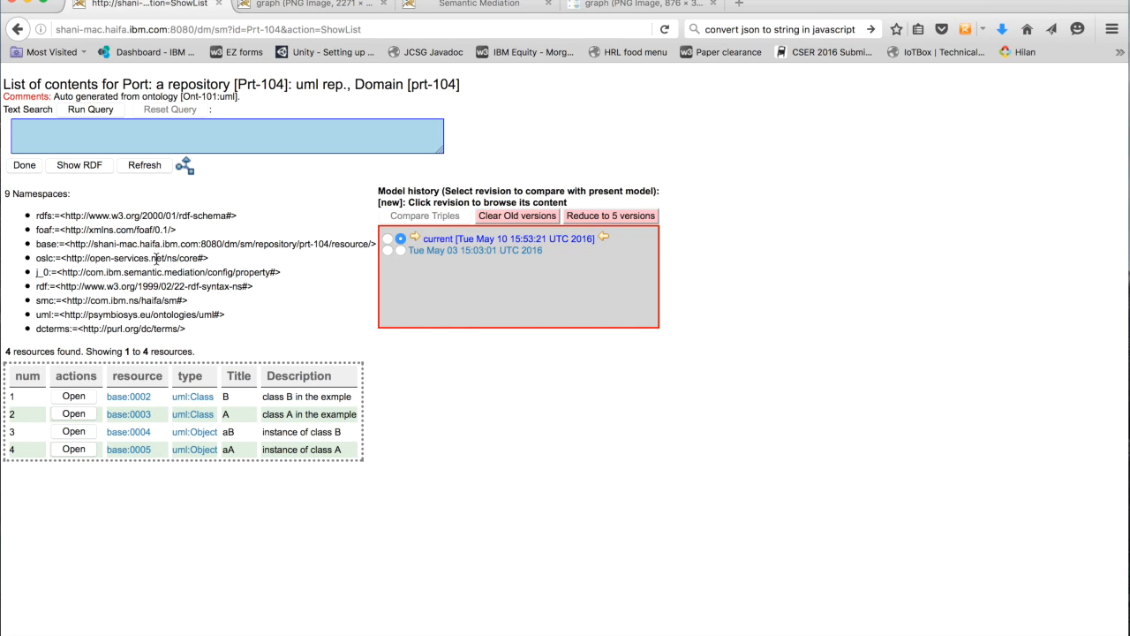
pyautogui.click(184, 166)
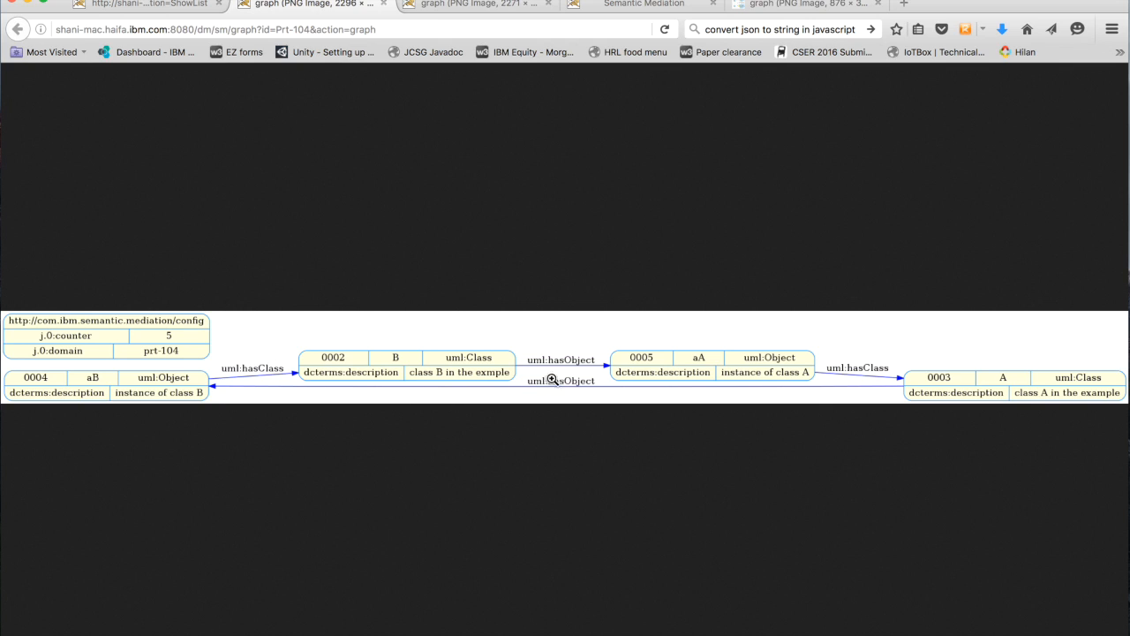
pyautogui.click(574, 360)
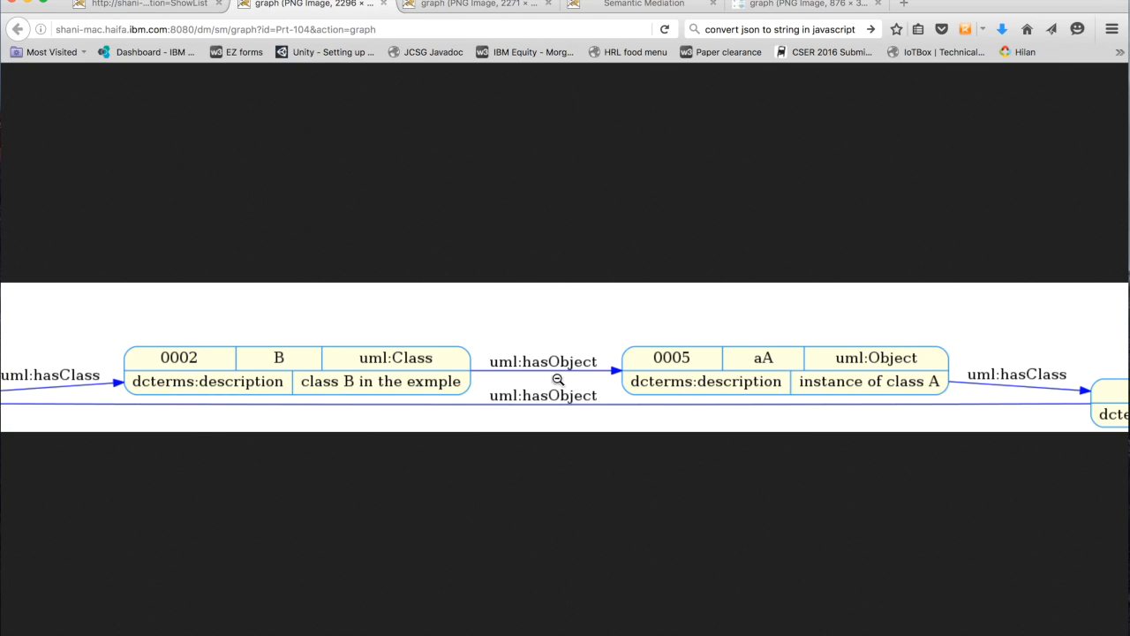
pyautogui.hscroll(-1, 116, 354)
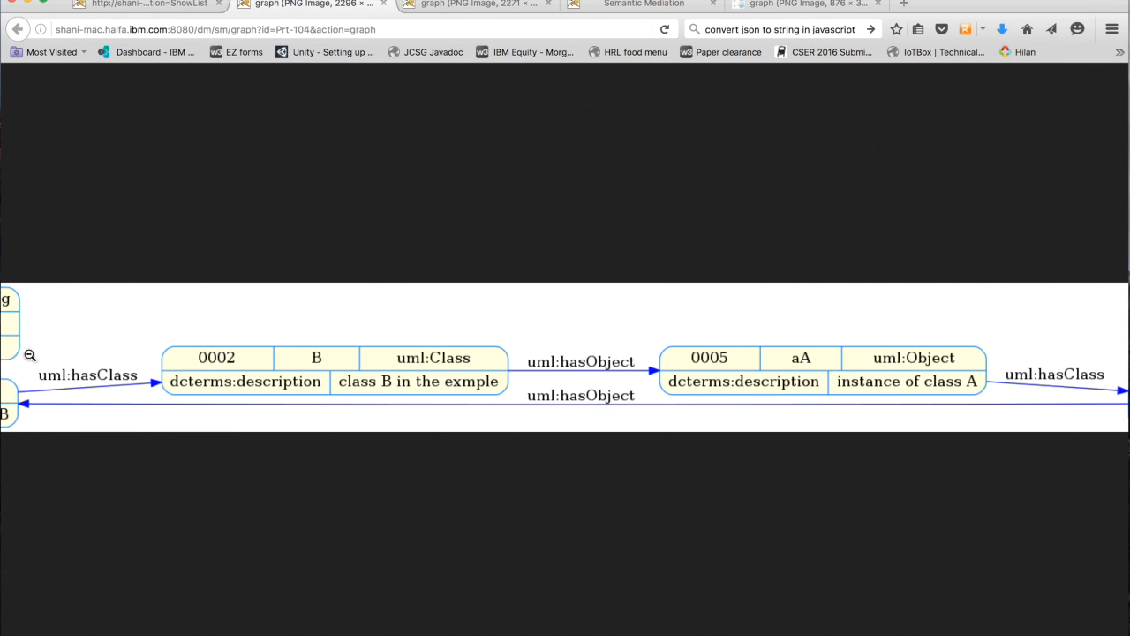
pyautogui.hscroll(-5, 31, 356)
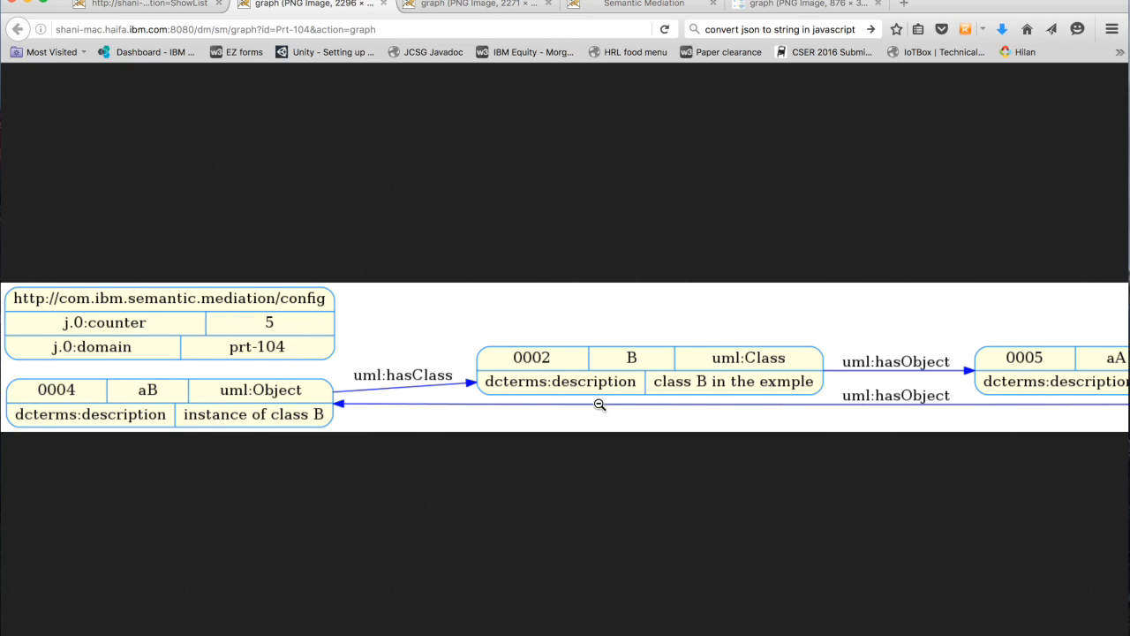
pyautogui.click(181, 5)
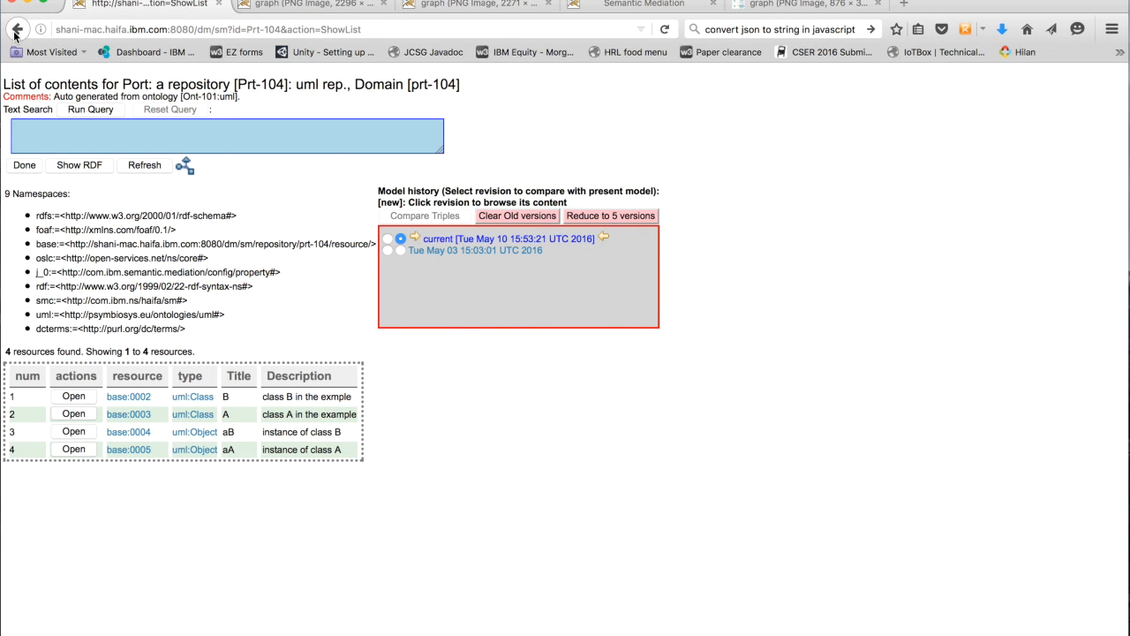
pyautogui.click(29, 167)
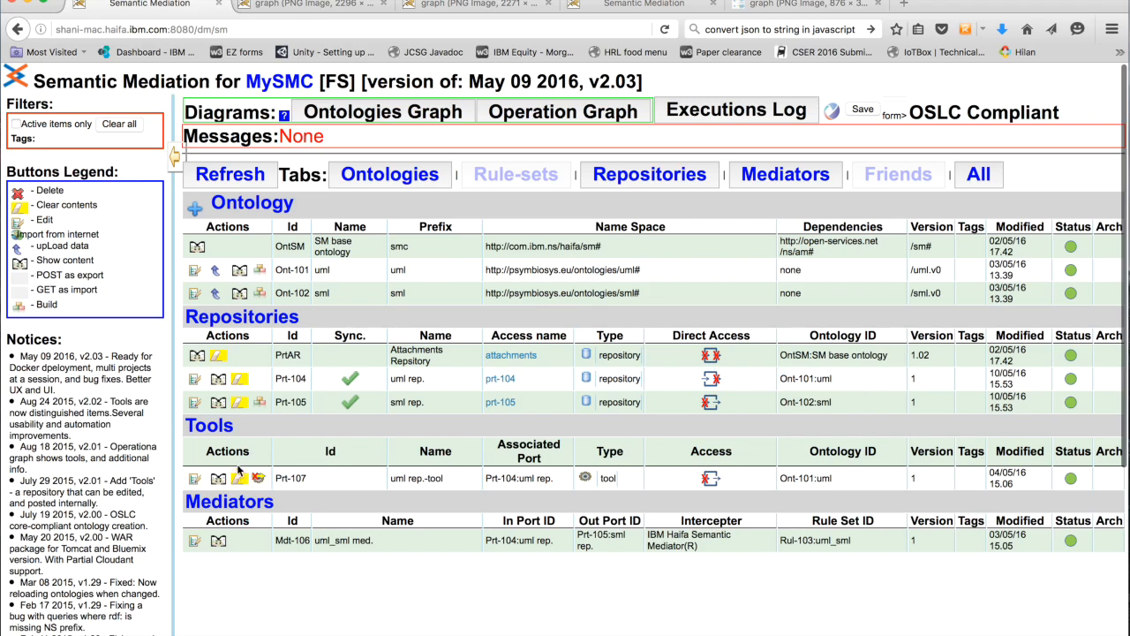
# Show the contents of the uml_sml med. mediator (Mdt-106) and compare both RDF descriptions of the first association, 0003 to 0003
pyautogui.click(218, 541)
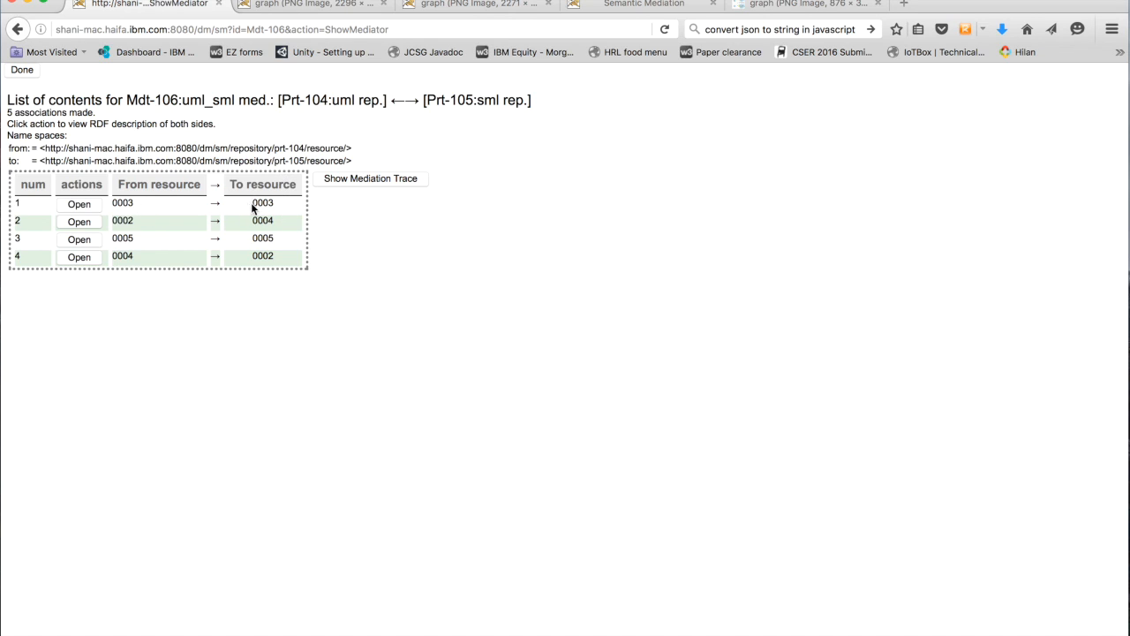
pyautogui.click(85, 205)
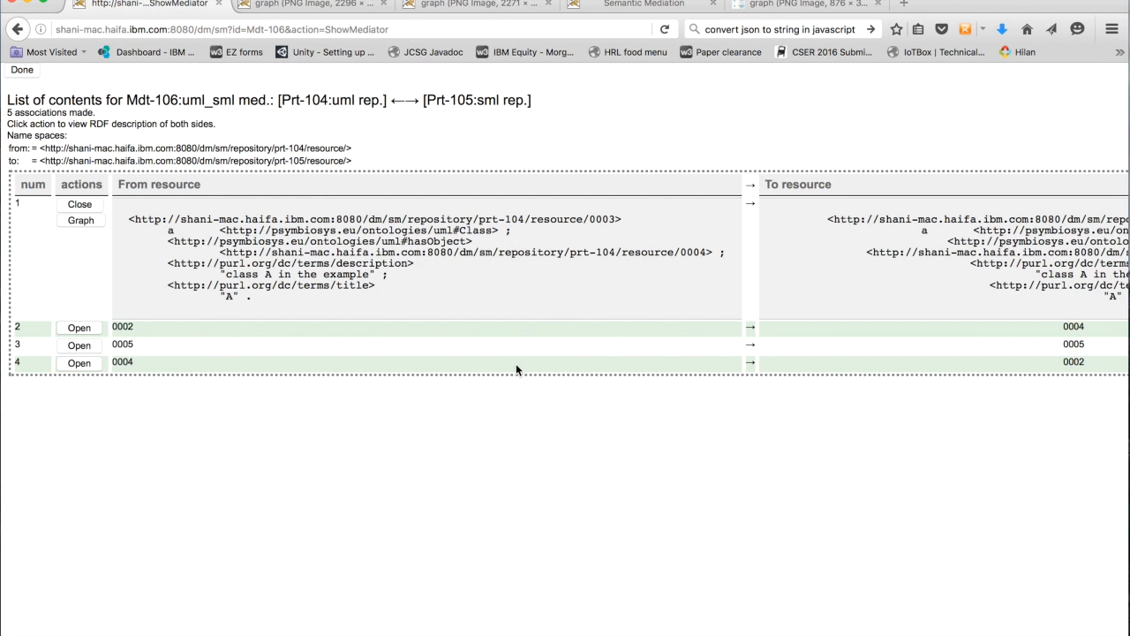
pyautogui.hscroll(5, 516, 368)
pyautogui.hscroll(-3, 518, 369)
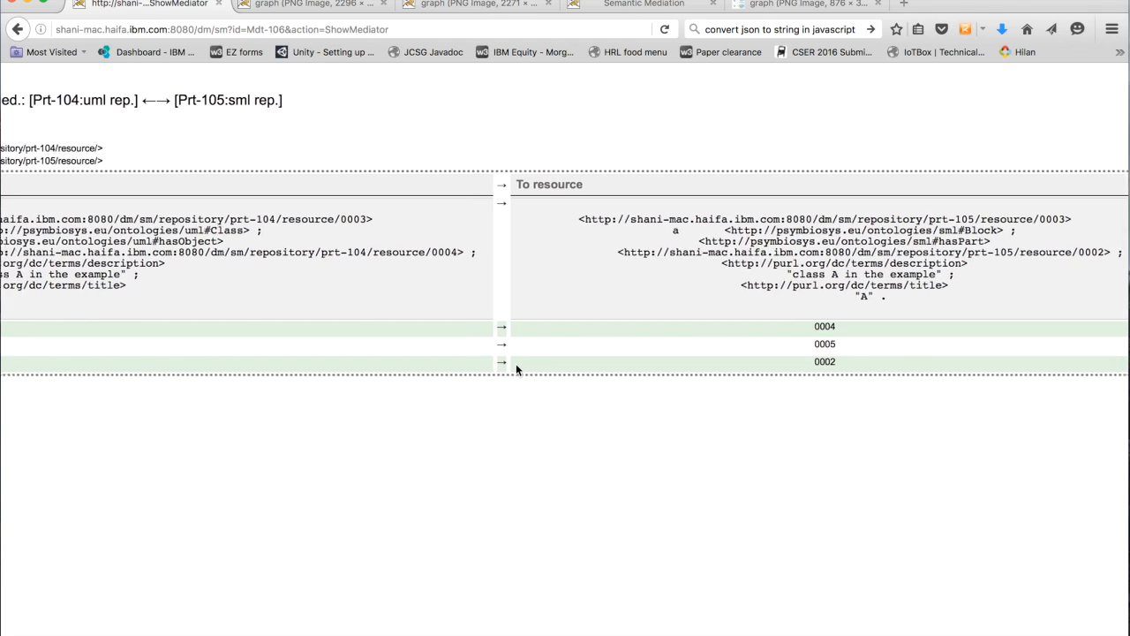
pyautogui.hscroll(-5, 488, 369)
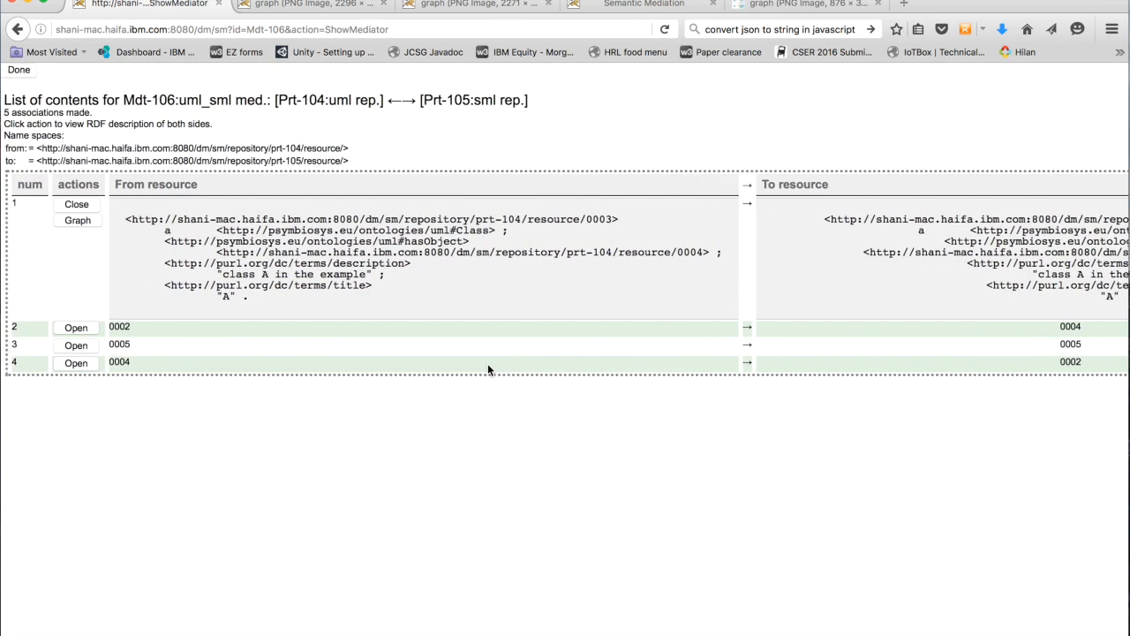
pyautogui.hscroll(3, 488, 369)
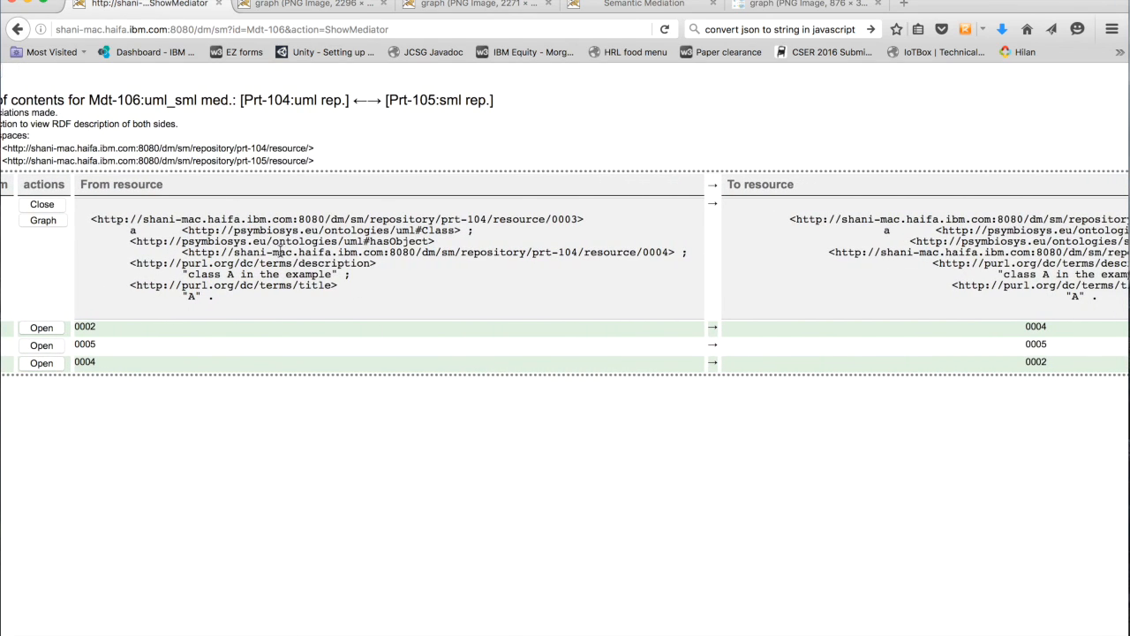
pyautogui.hscroll(7, 529, 300)
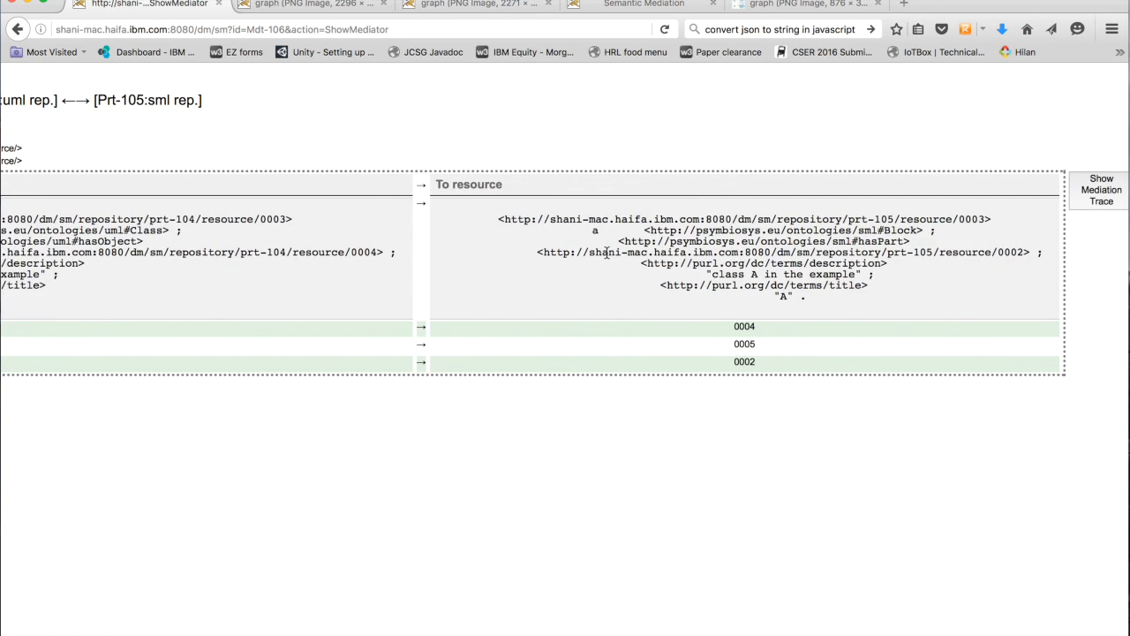
pyautogui.hscroll(-3, 482, 265)
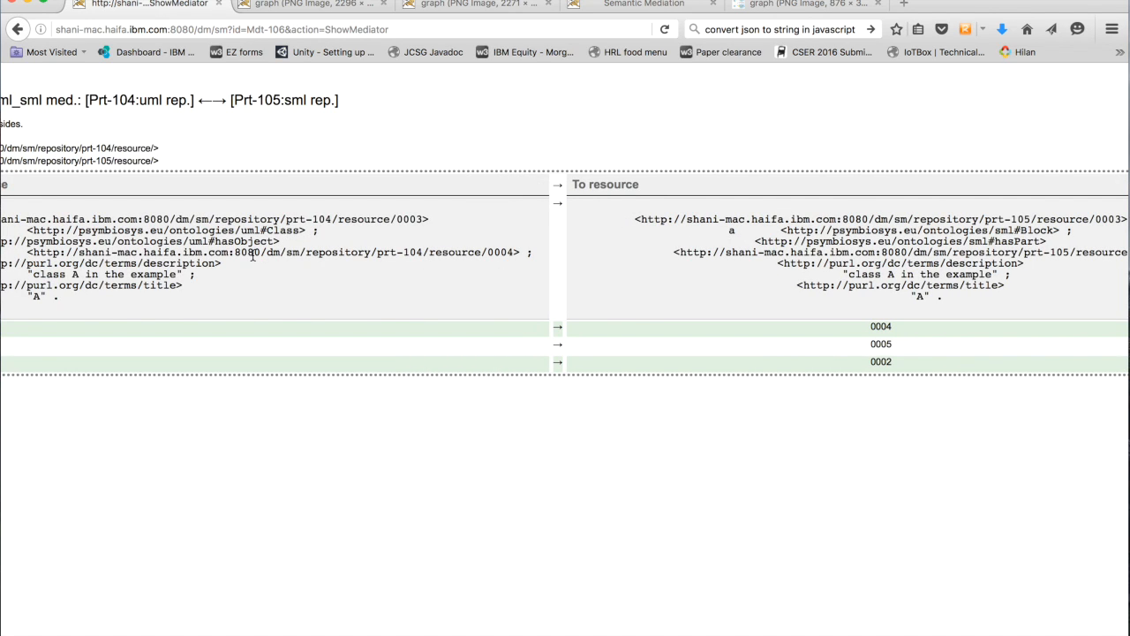
# Compare the uml#hasObject property with sml#hasPart, along with the linked resources, descriptions and titles in the first association
pyautogui.moveTo(213, 240); pyautogui.dragTo(279, 241)
pyautogui.moveTo(1002, 244); pyautogui.dragTo(1019, 242)
pyautogui.hscroll(-2, 256, 257)
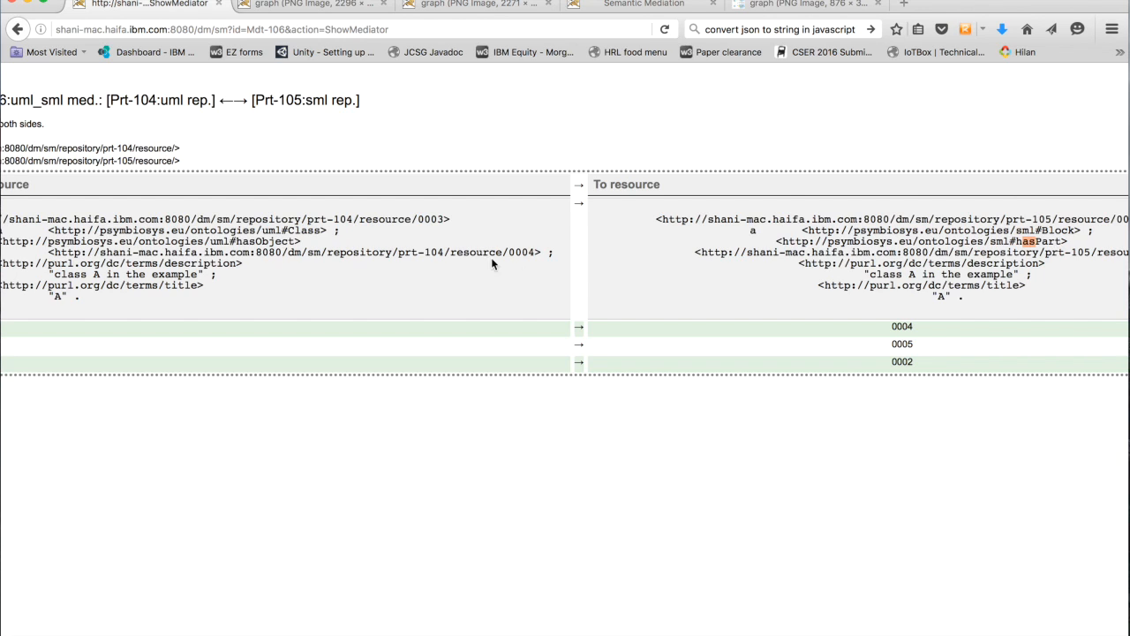
pyautogui.hscroll(5, 754, 262)
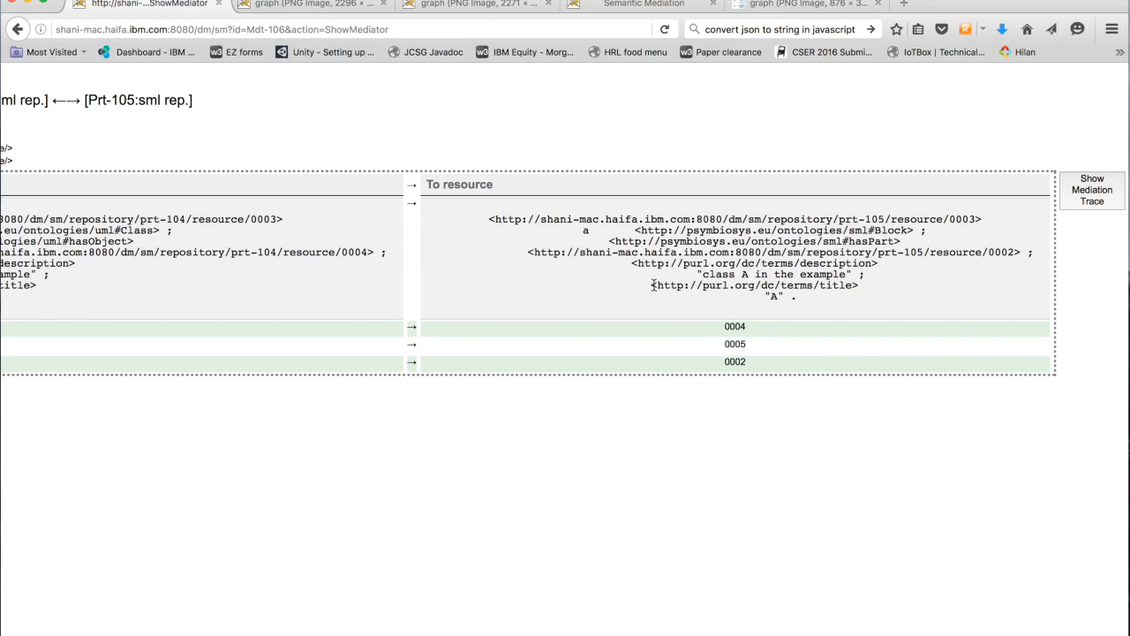
pyautogui.hscroll(-8, 654, 284)
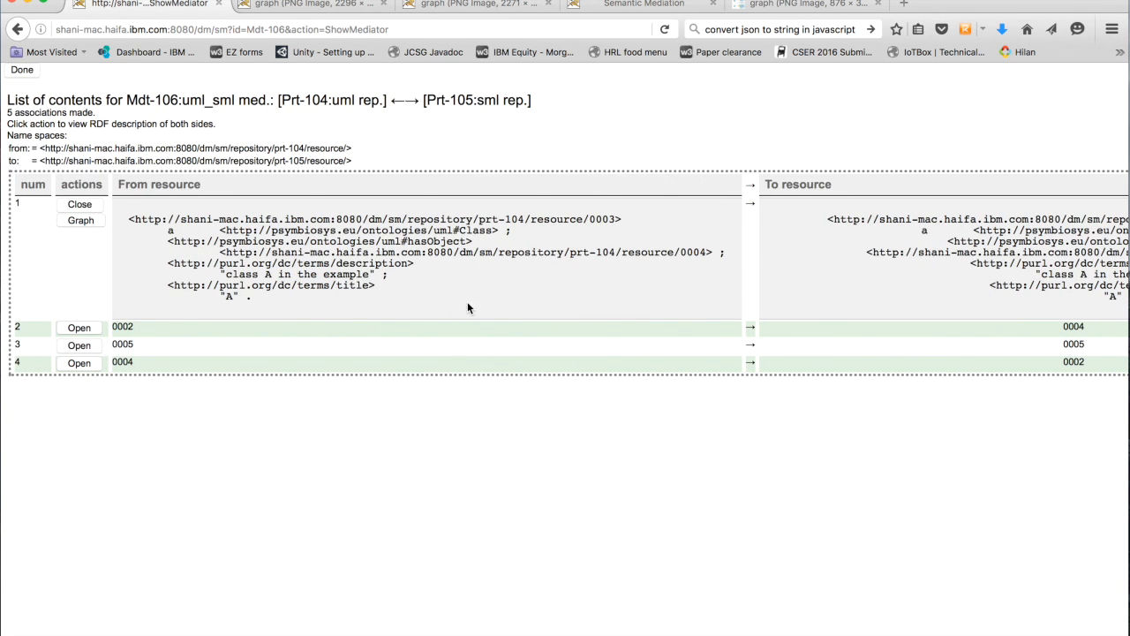
pyautogui.hscroll(8, 468, 308)
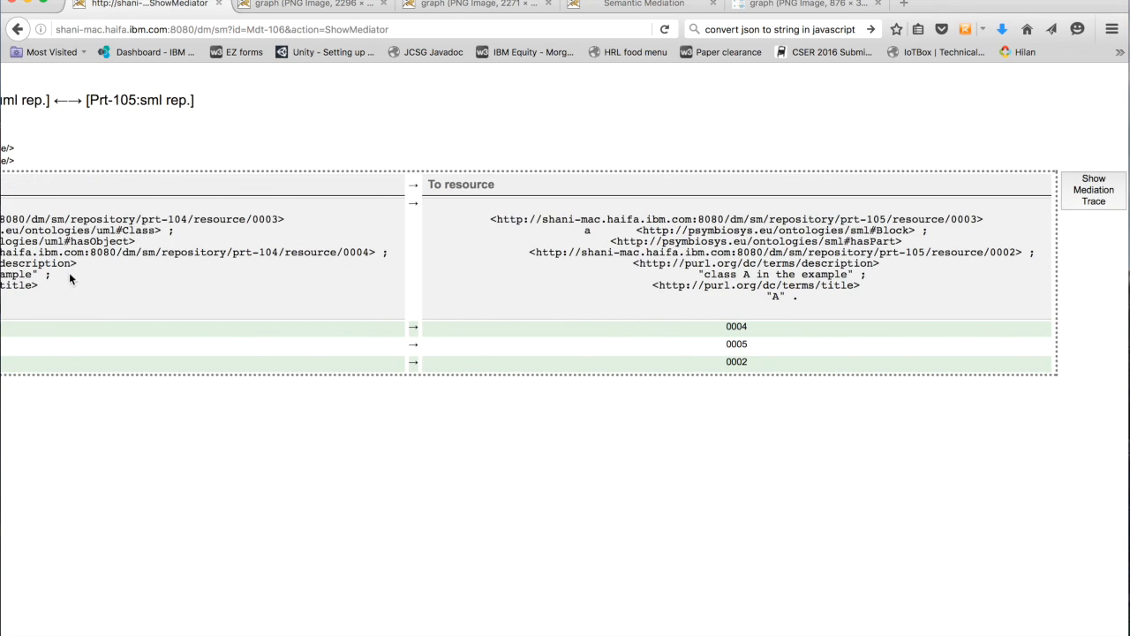
pyautogui.hscroll(-8, 237, 267)
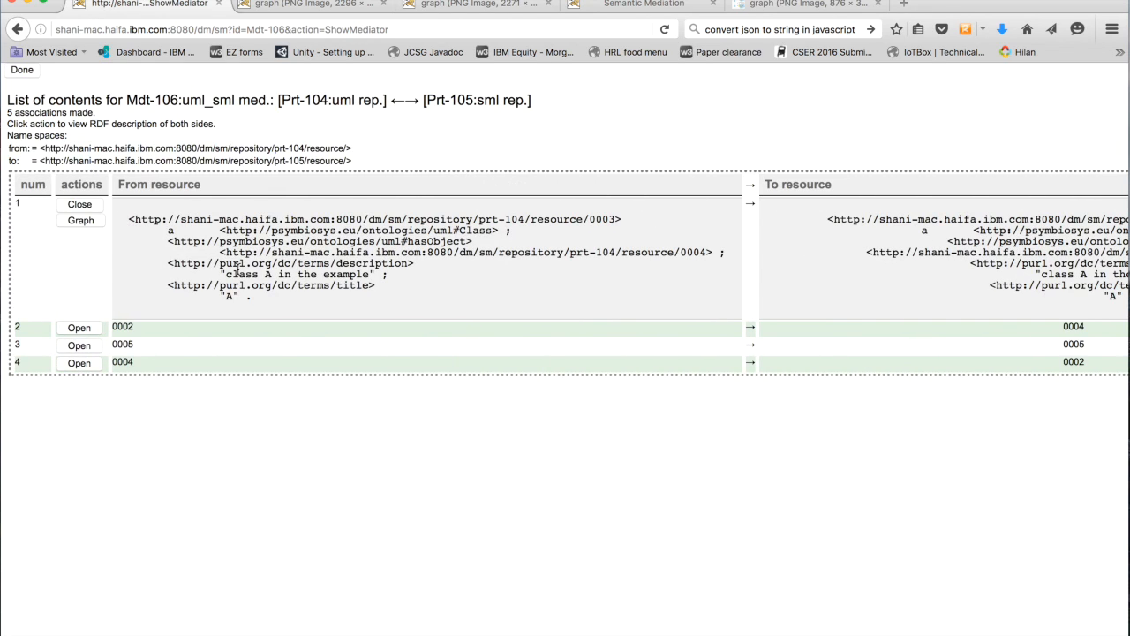
# Show the graphs for the first association and compare the uml:Class relations with the corresponding sml:Block relations
pyautogui.click(80, 221)
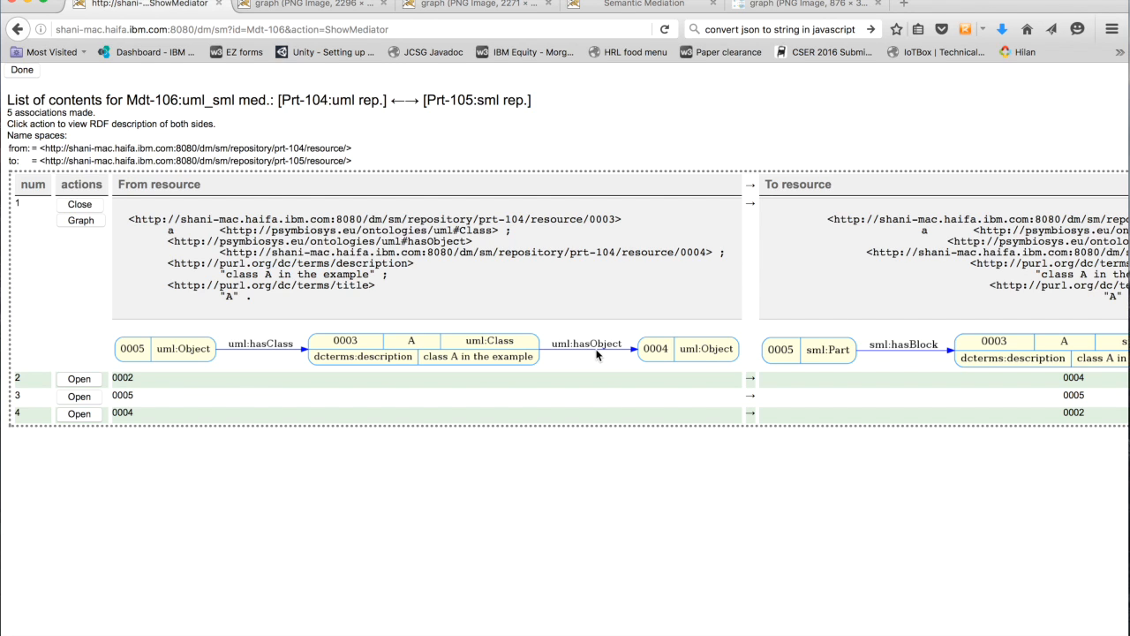
pyautogui.hscroll(5, 596, 353)
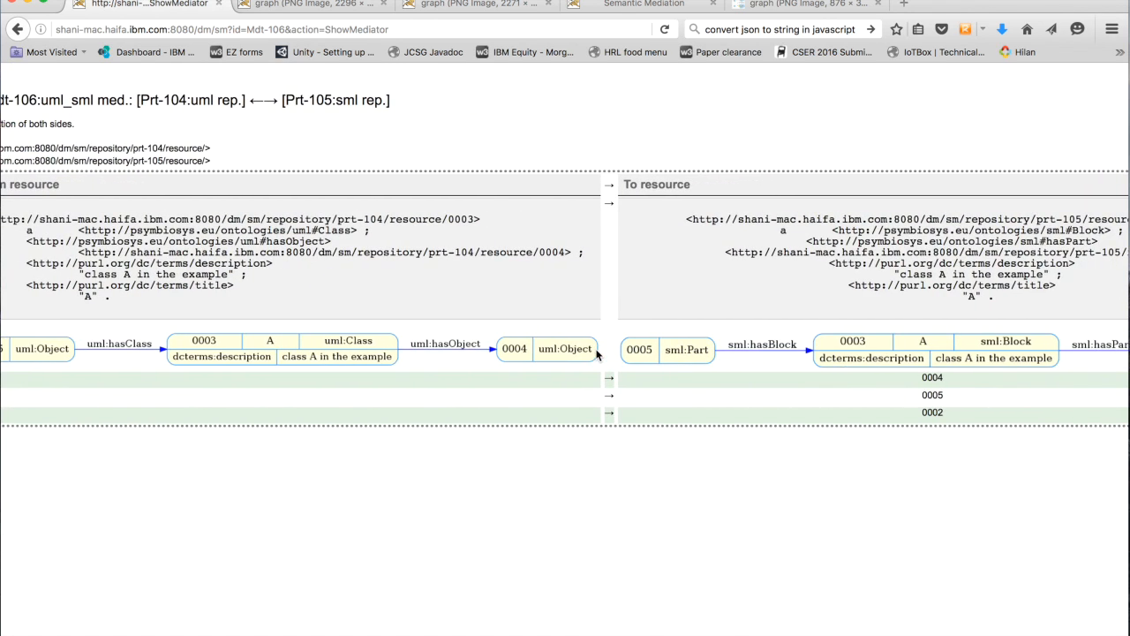
pyautogui.hscroll(-2, 504, 368)
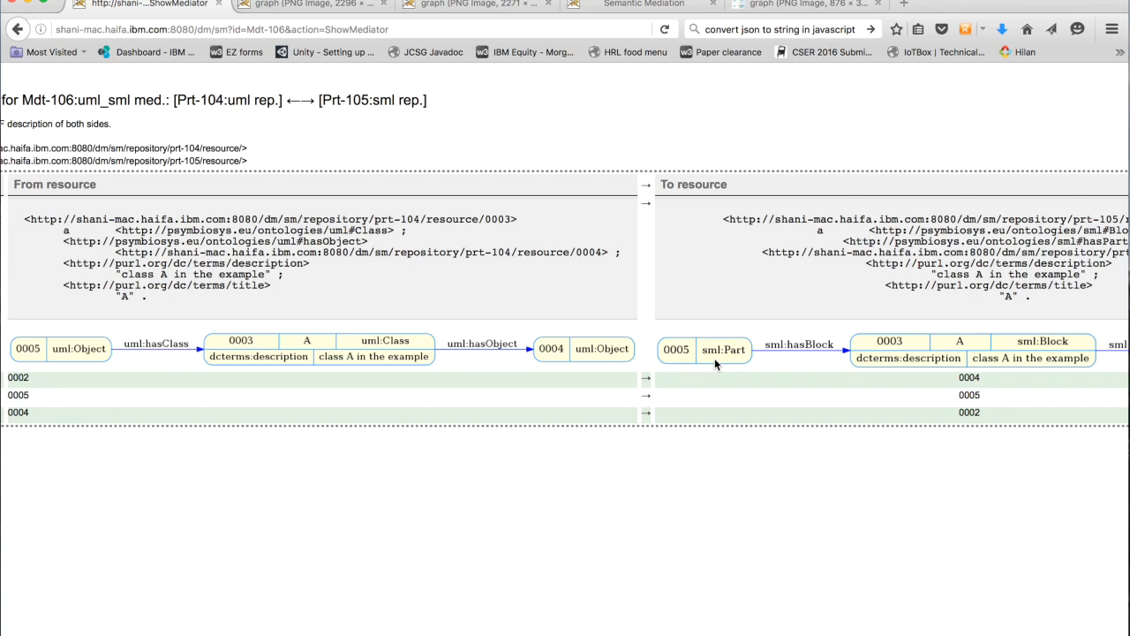
pyautogui.click(585, 356)
pyautogui.hscroll(5, 825, 361)
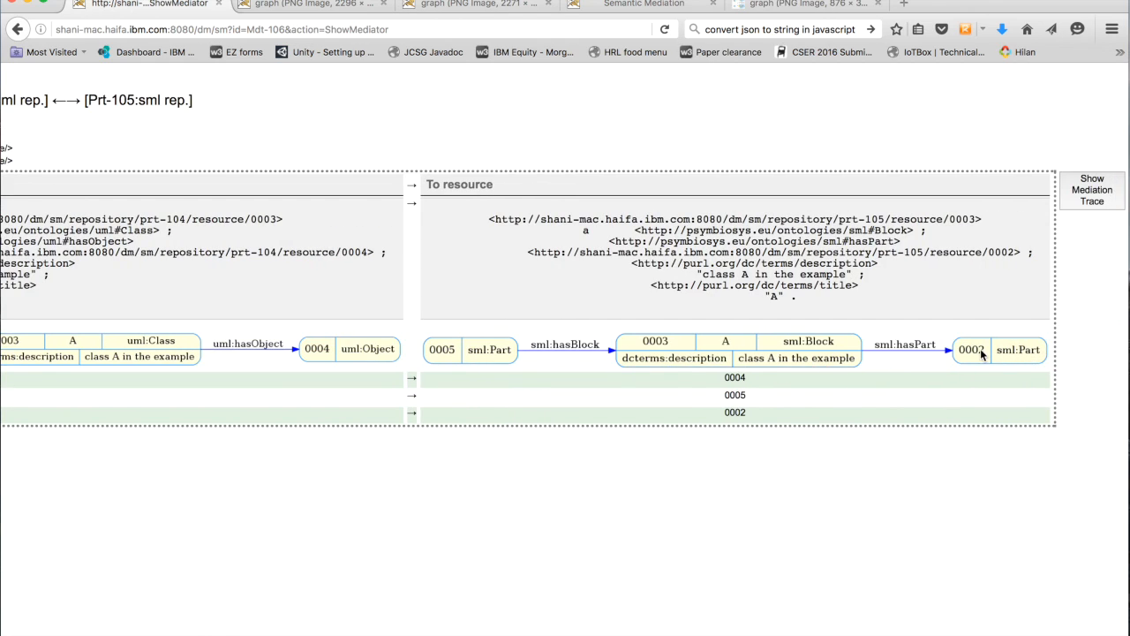
pyautogui.hscroll(-4, 456, 377)
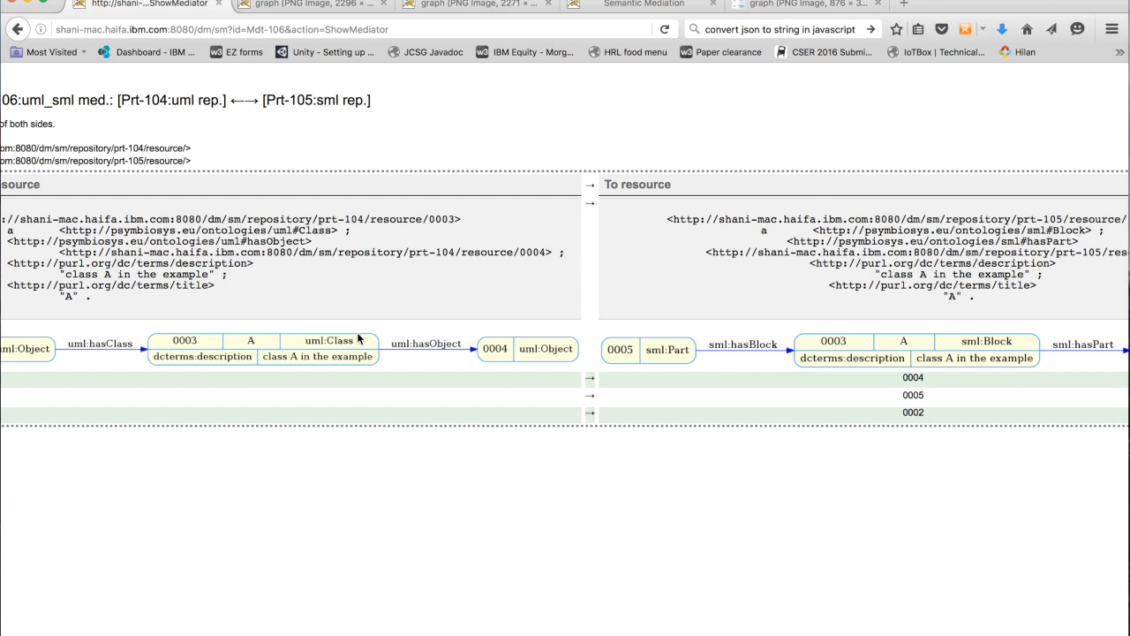
pyautogui.hscroll(4, 358, 337)
pyautogui.hscroll(-7, 358, 338)
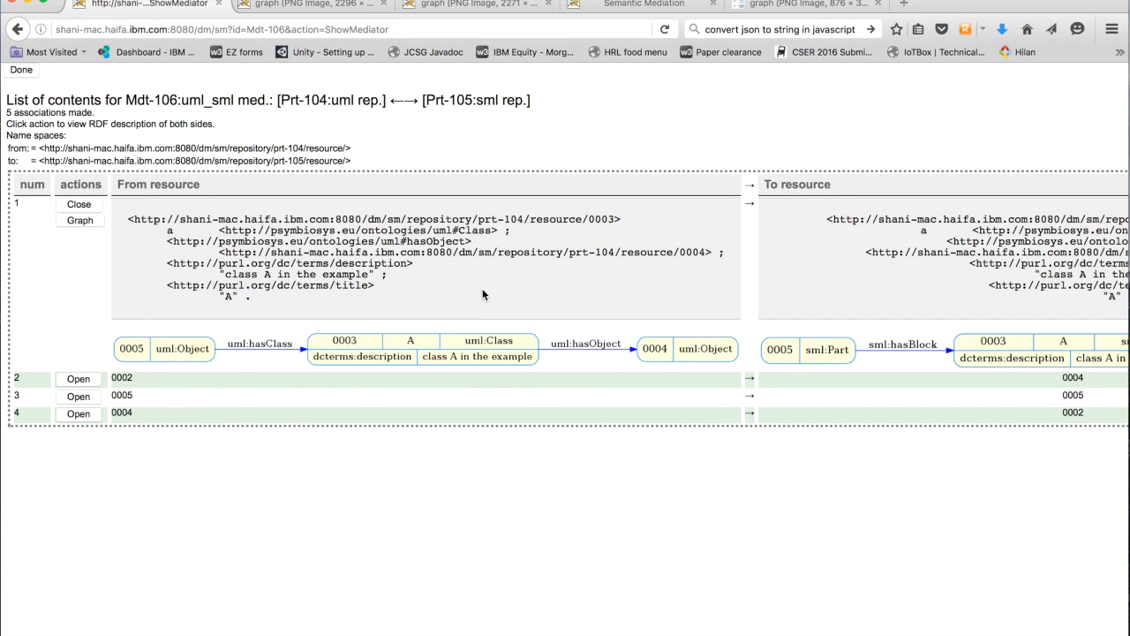
pyautogui.hscroll(8, 482, 288)
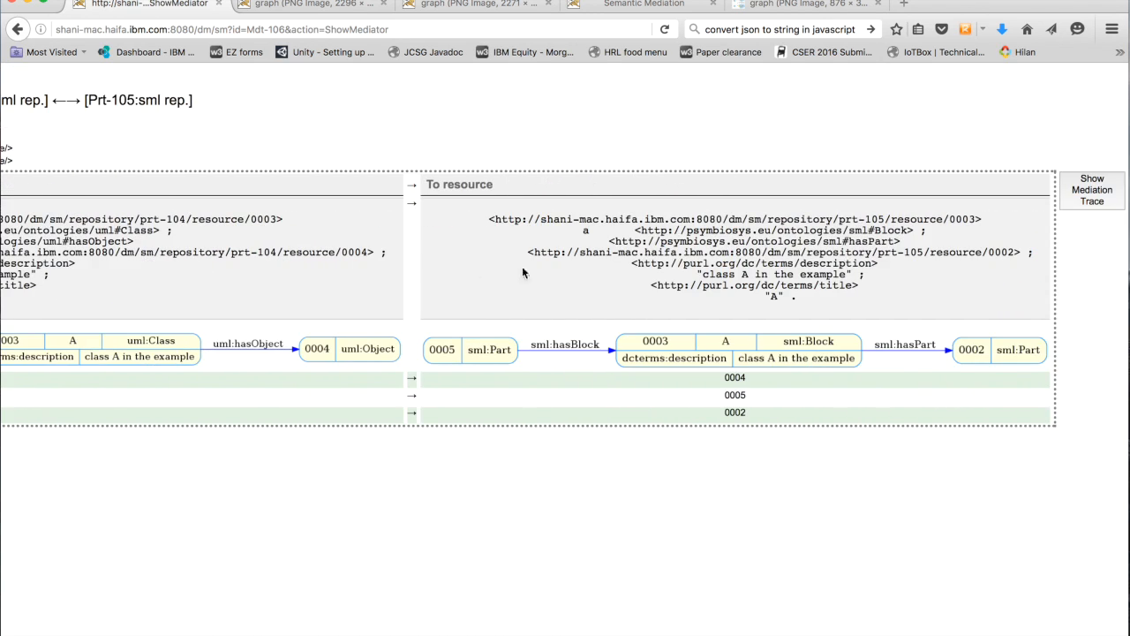
pyautogui.hscroll(-8, 478, 251)
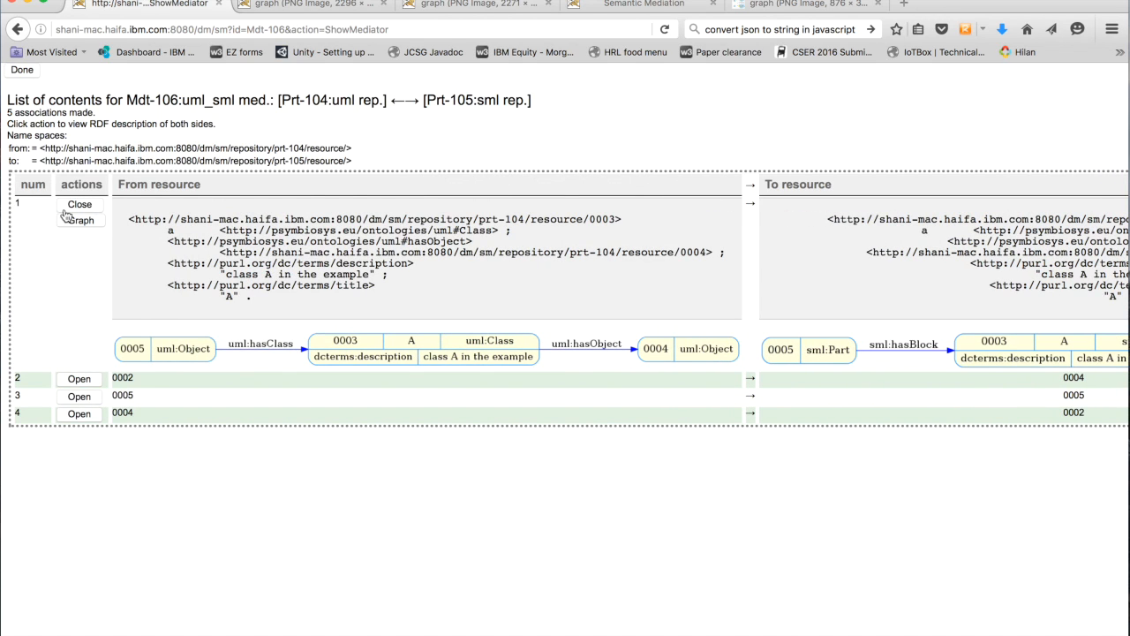
# Collapse the first association's details and show the mediator's mediation trace
pyautogui.click(79, 205)
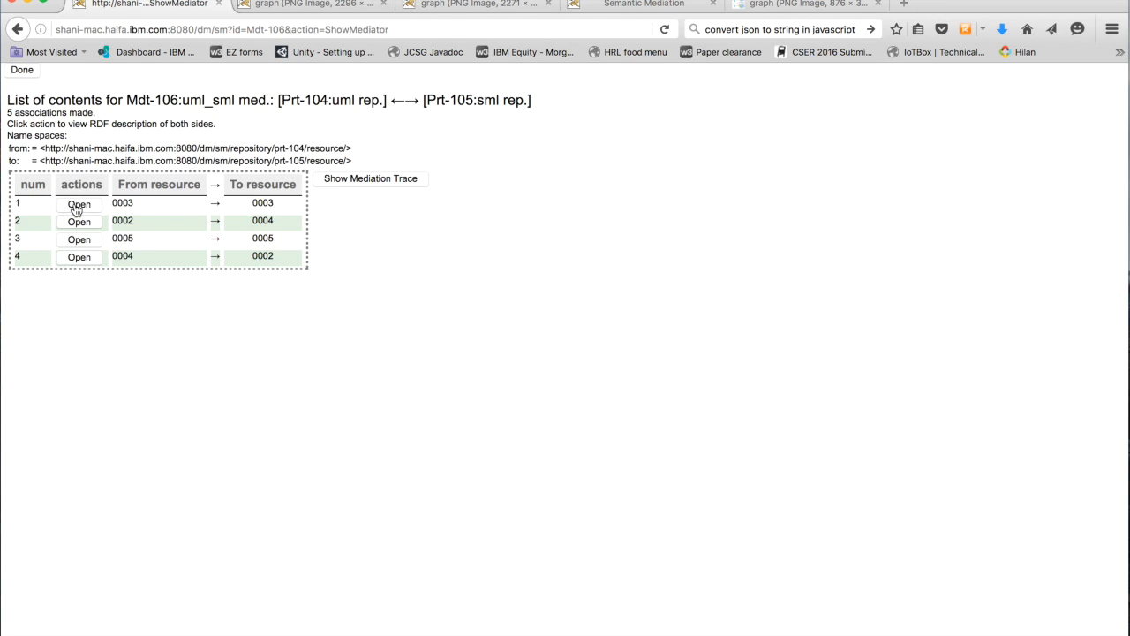
pyautogui.click(374, 180)
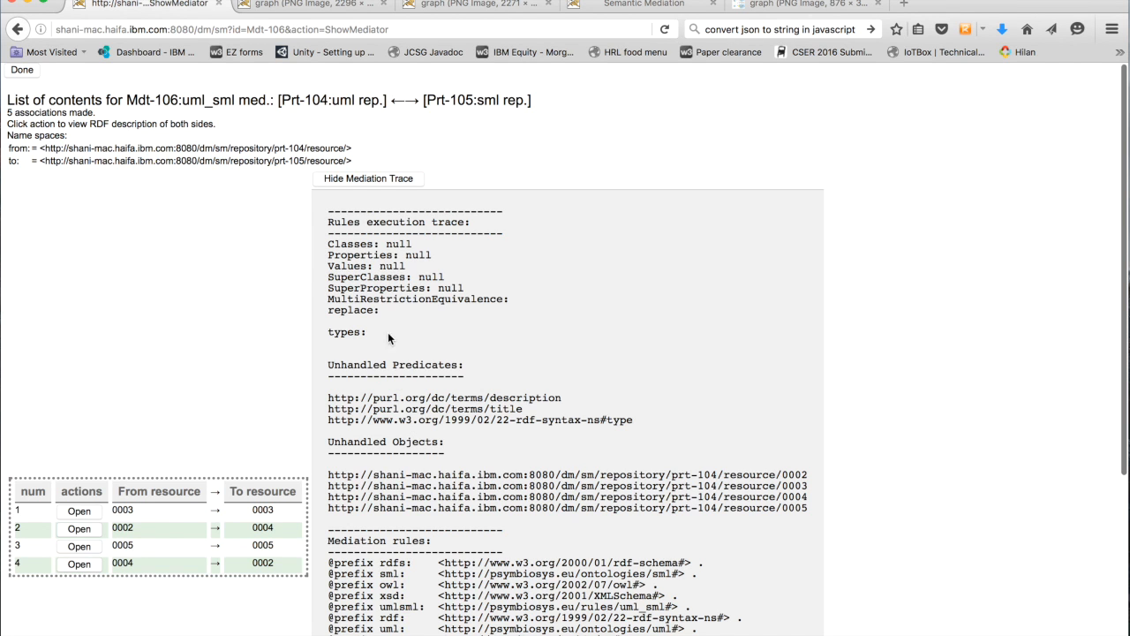
# Examine the mediation trace's unhandled predicates, unhandled objects and mediation rules, highlighting the sml:hasBlock and sml:Part equivalence rules
pyautogui.scroll(-5, 510, 406)
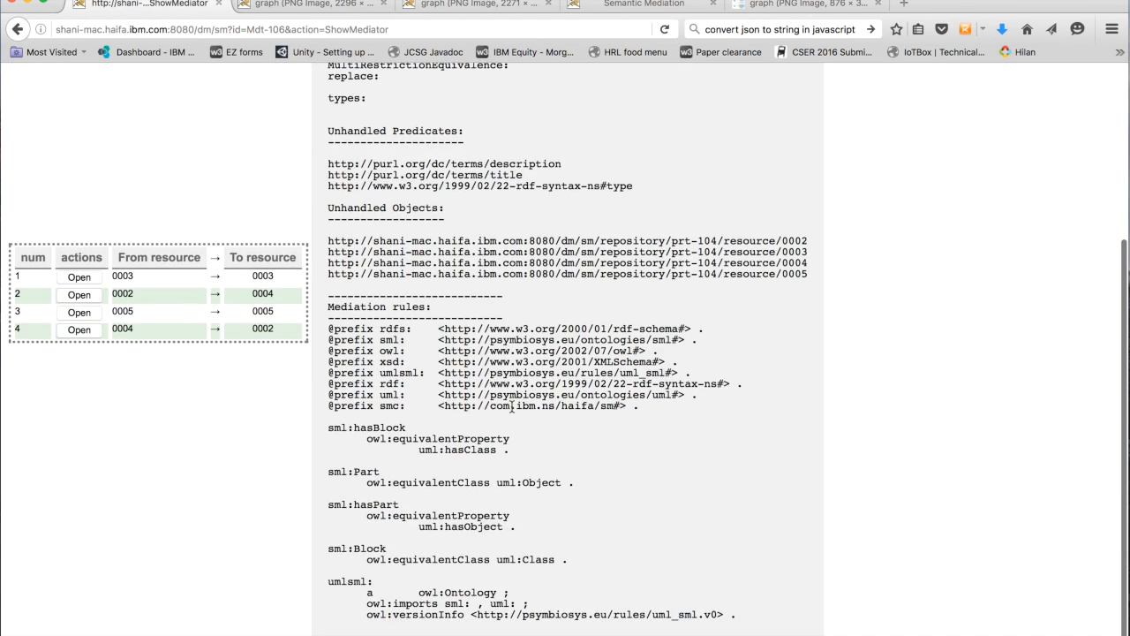
pyautogui.scroll(5, 510, 406)
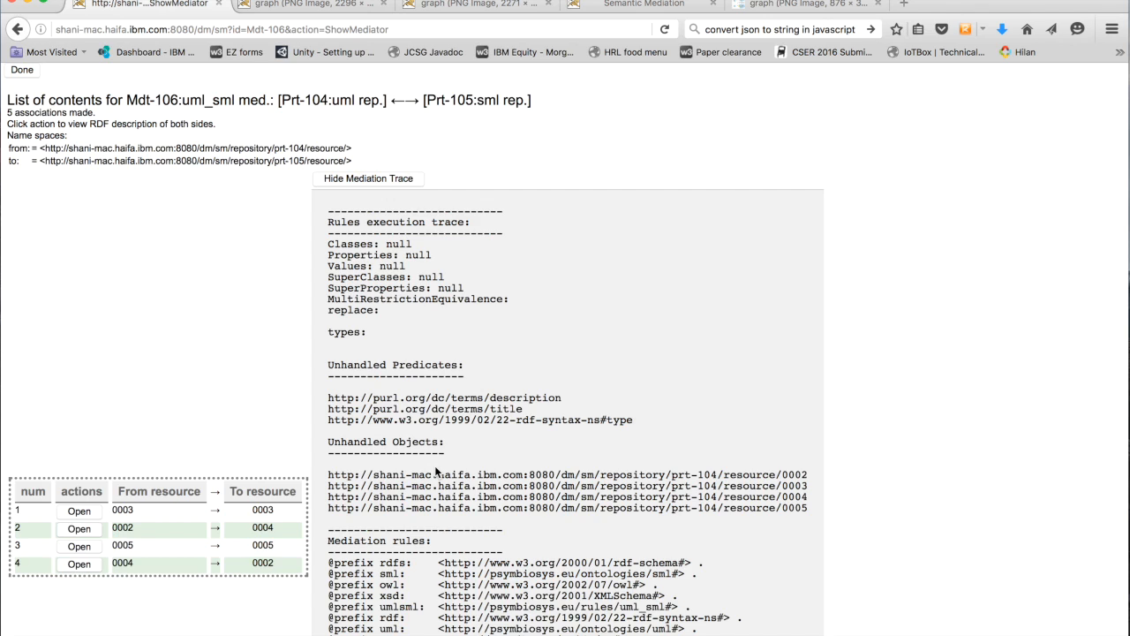
pyautogui.scroll(-5, 434, 465)
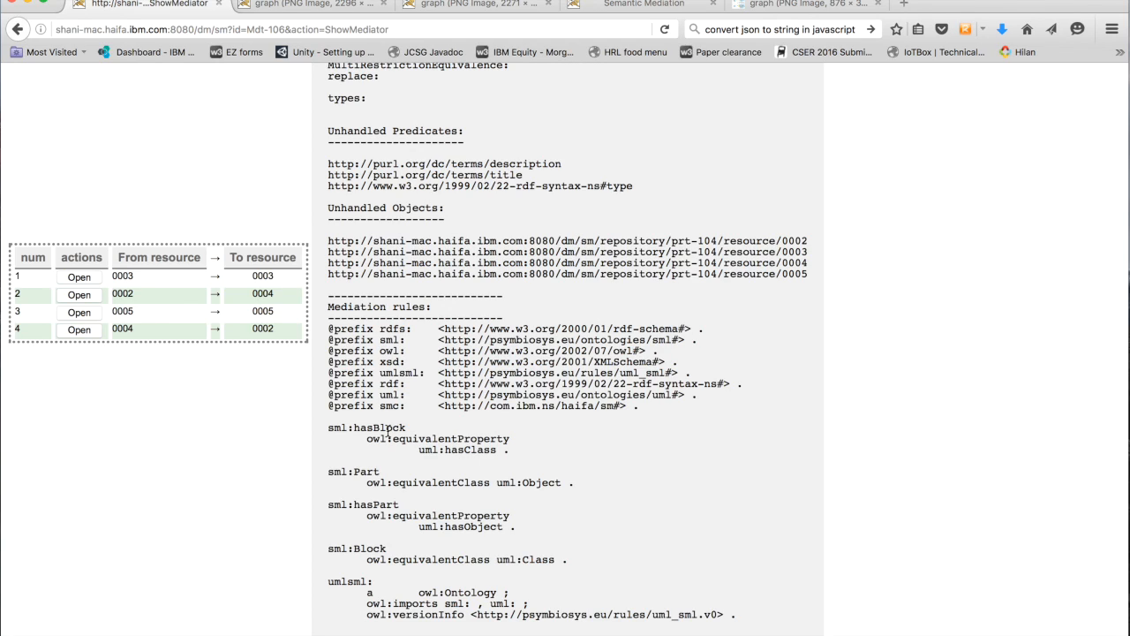
pyautogui.moveTo(328, 427); pyautogui.dragTo(515, 462)
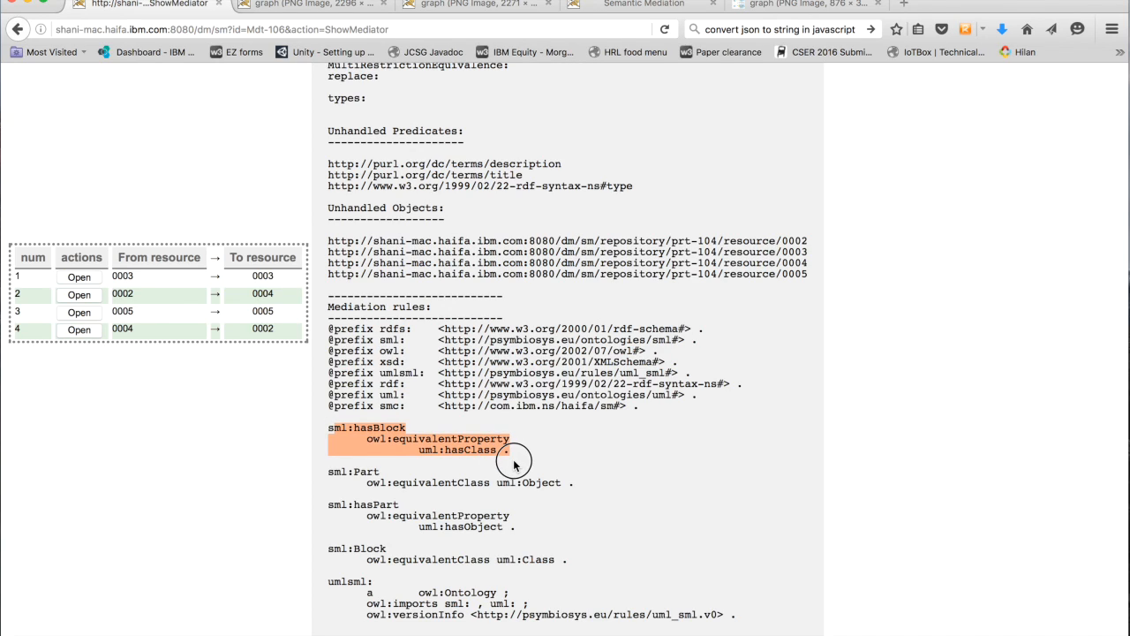
pyautogui.moveTo(327, 473); pyautogui.dragTo(553, 494)
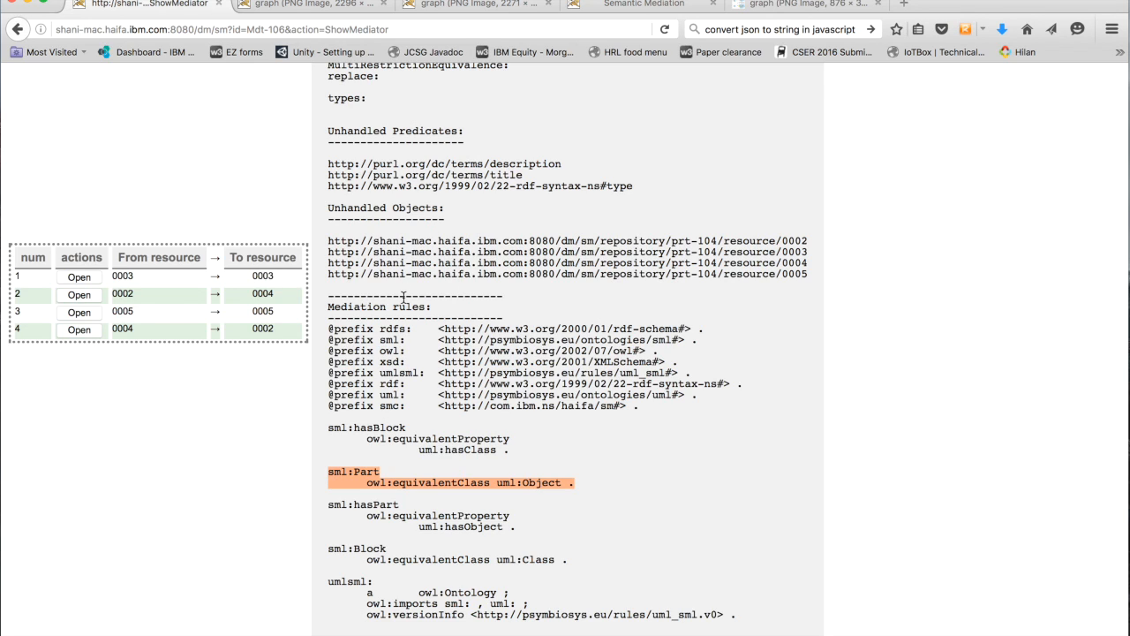
pyautogui.scroll(3, 402, 298)
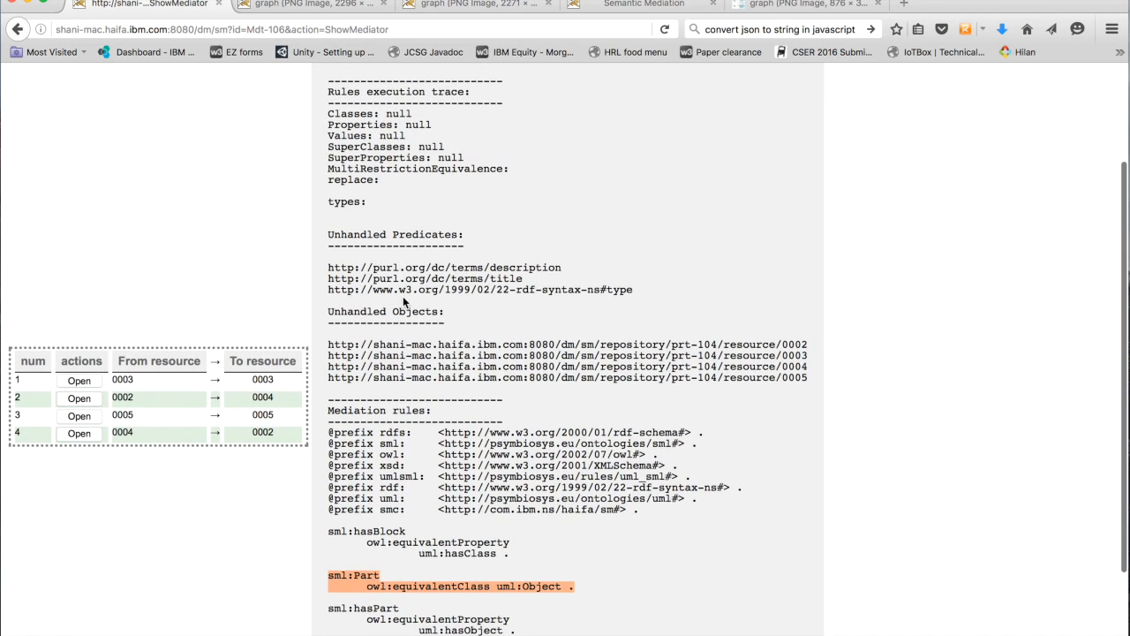
pyautogui.scroll(2, 403, 296)
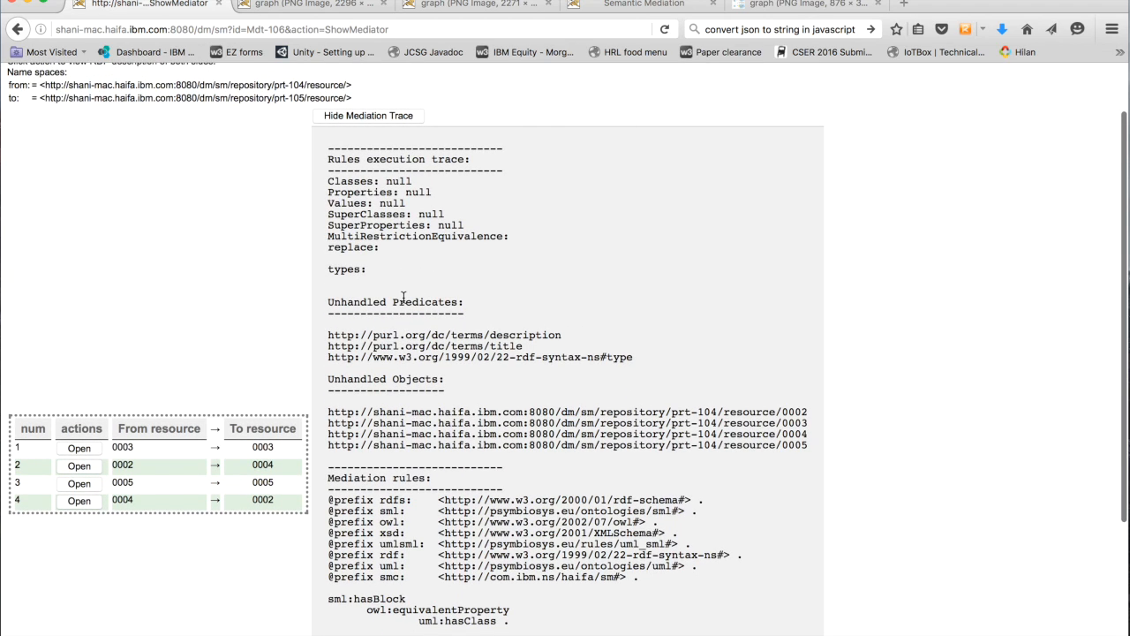
pyautogui.scroll(-5, 403, 297)
# Return to the main Semantic Mediation page, show the executions log, filter it by jobs and restore all entries
pyautogui.press('super+Left')
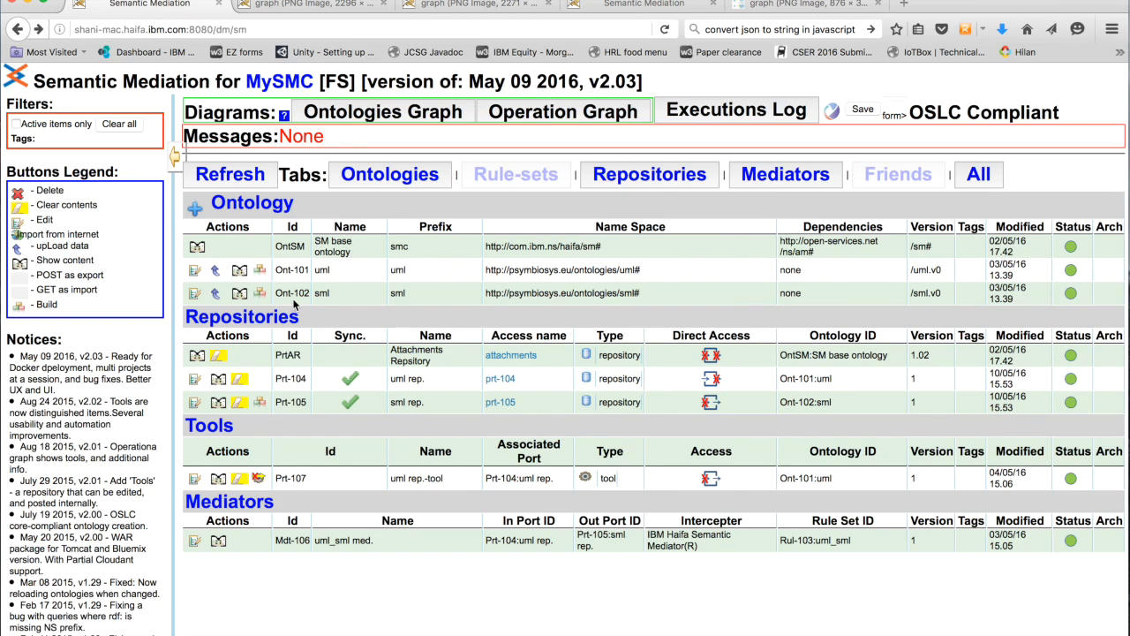
pyautogui.click(721, 109)
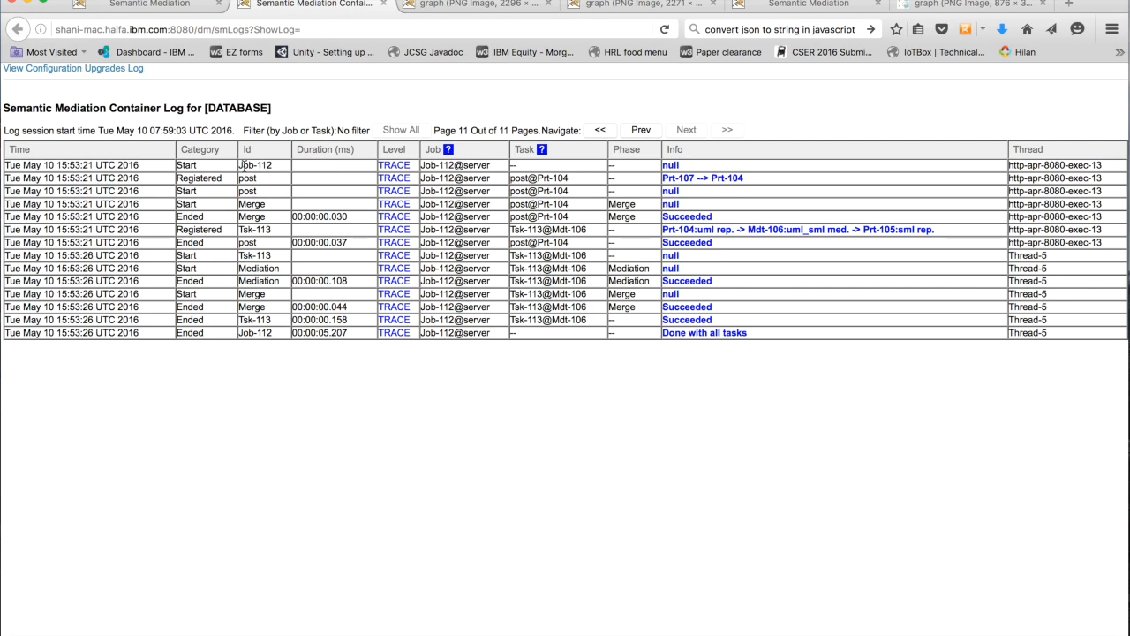
pyautogui.click(428, 163)
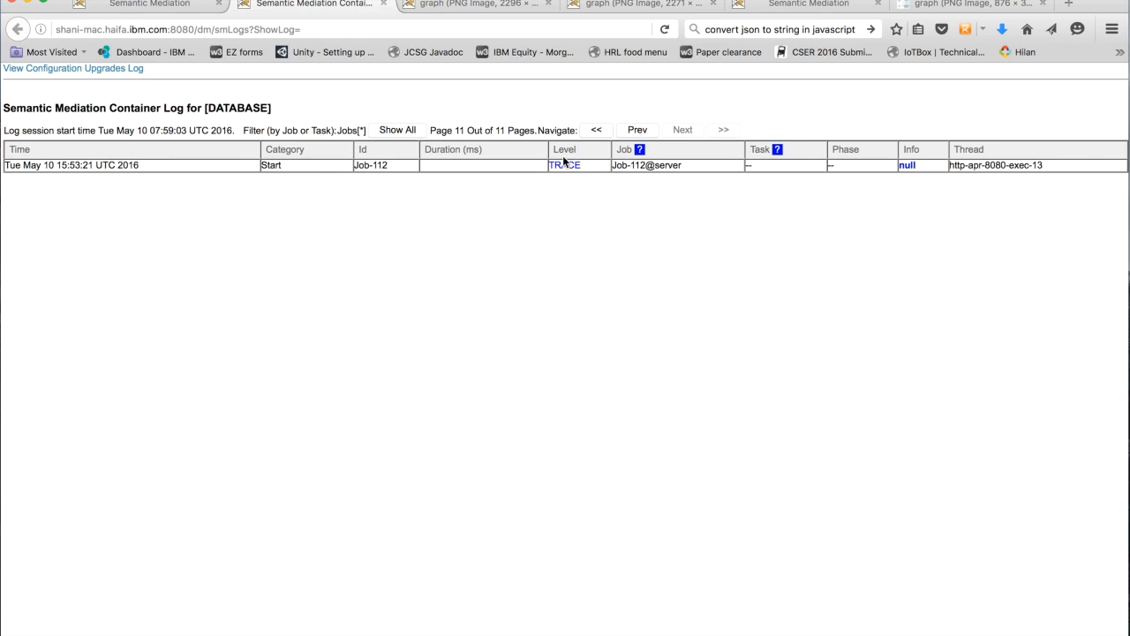
pyautogui.click(457, 129)
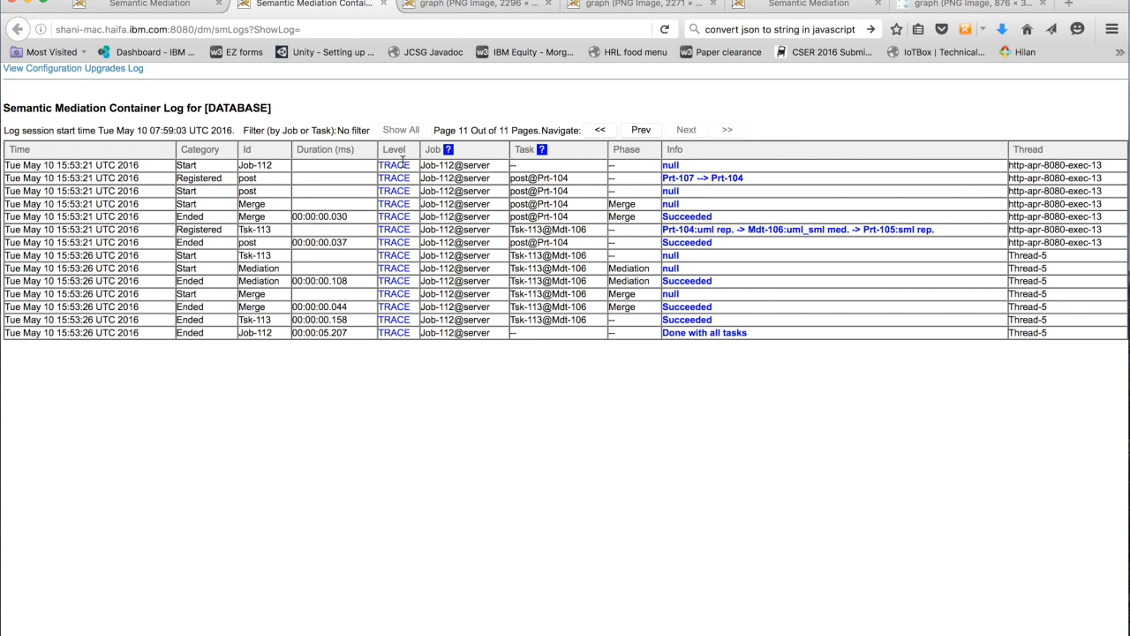
# Filter the executions log by tasks, list all entries of Job-112 and highlight the duration of the post task's Merge phase
pyautogui.click(523, 152)
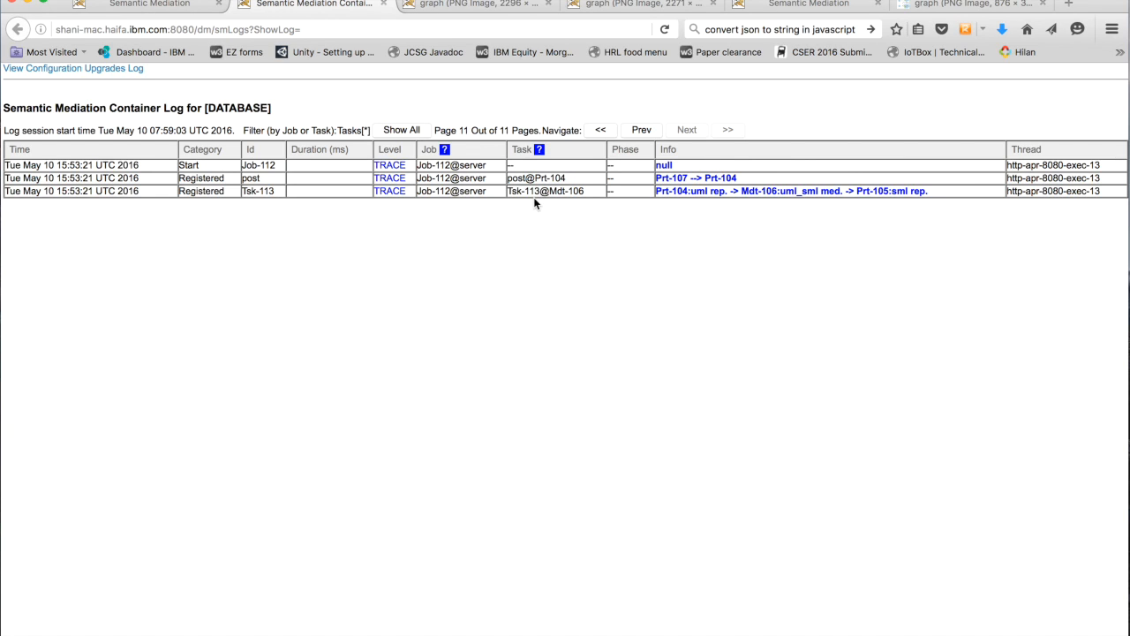
pyautogui.click(400, 132)
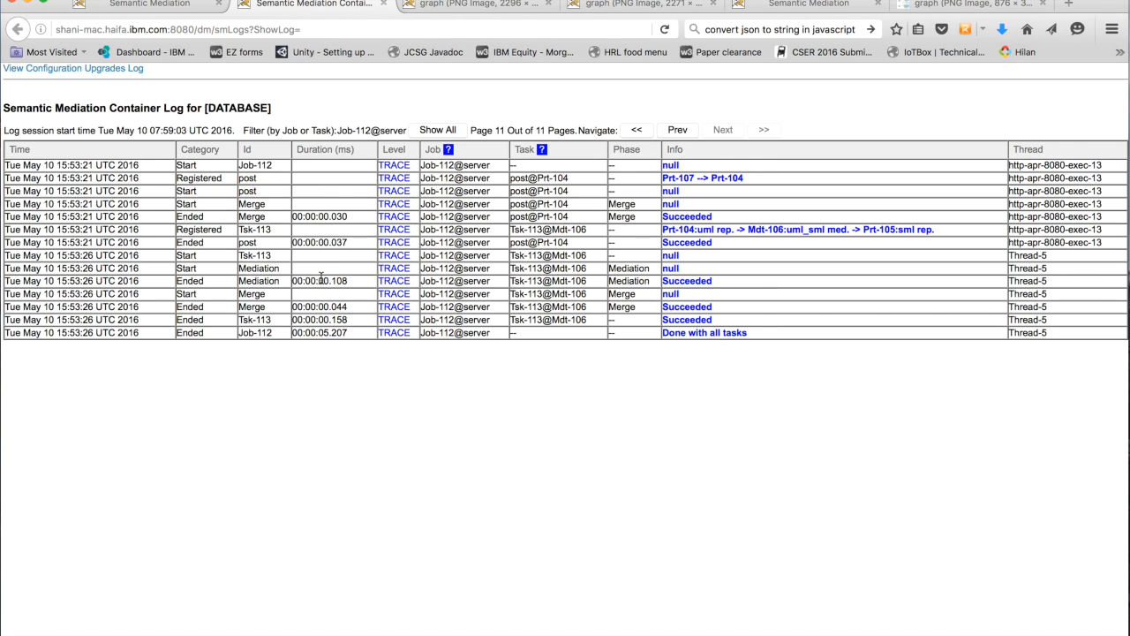
pyautogui.moveTo(310, 217); pyautogui.dragTo(352, 217)
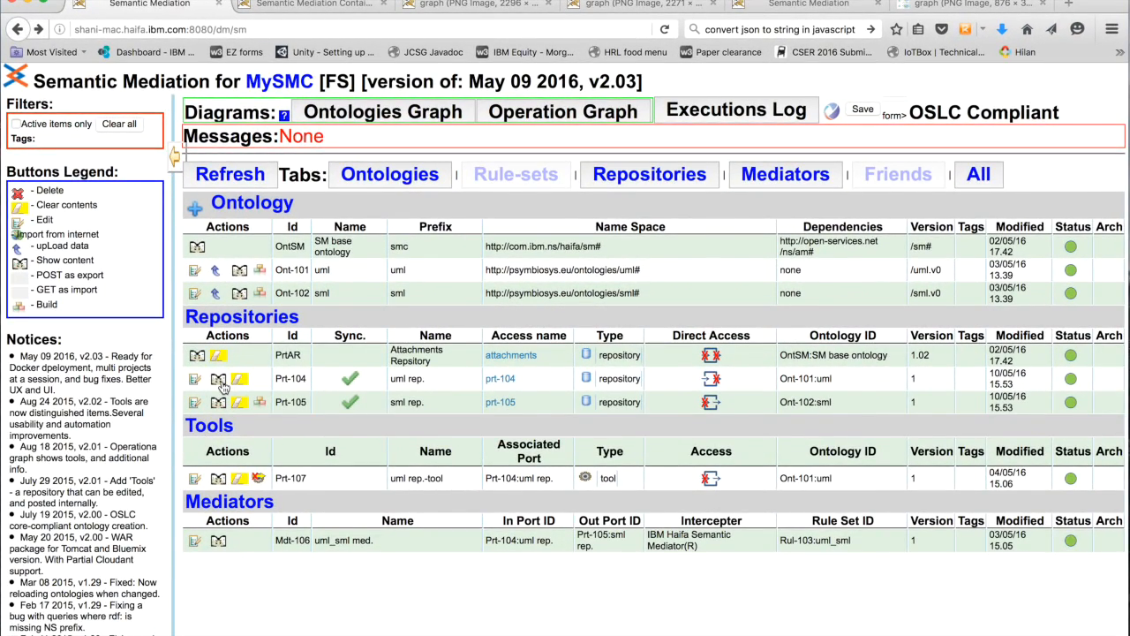
# Show the RDF contents of the uml rep. repository (Prt-104), view them as application/rdf+xml and switch back to text/turtle
pyautogui.click(219, 382)
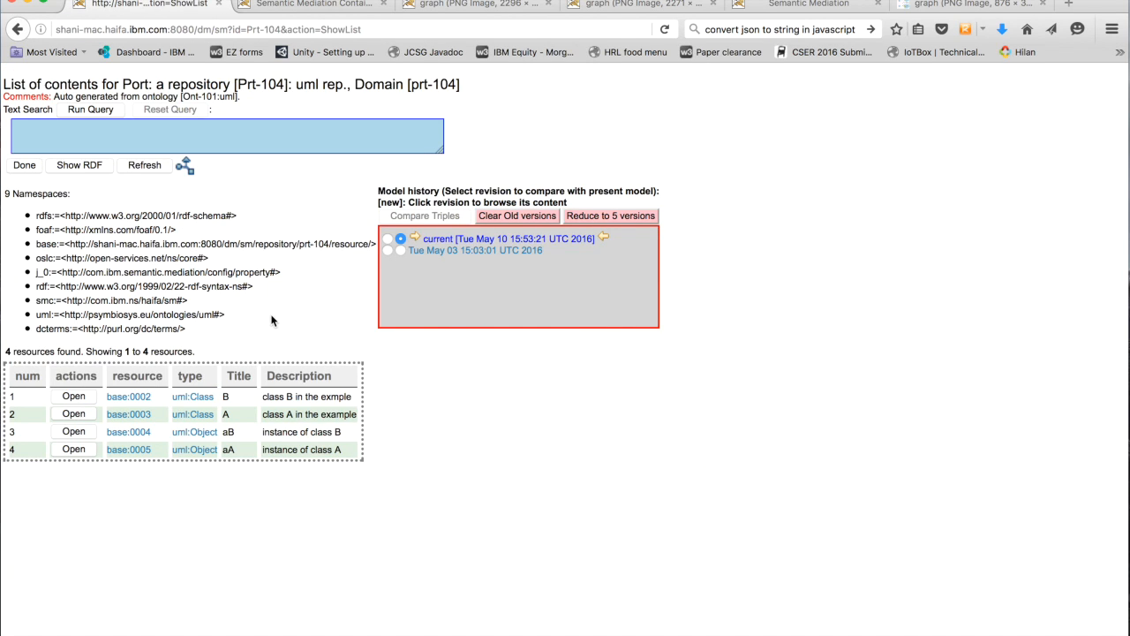
pyautogui.click(78, 167)
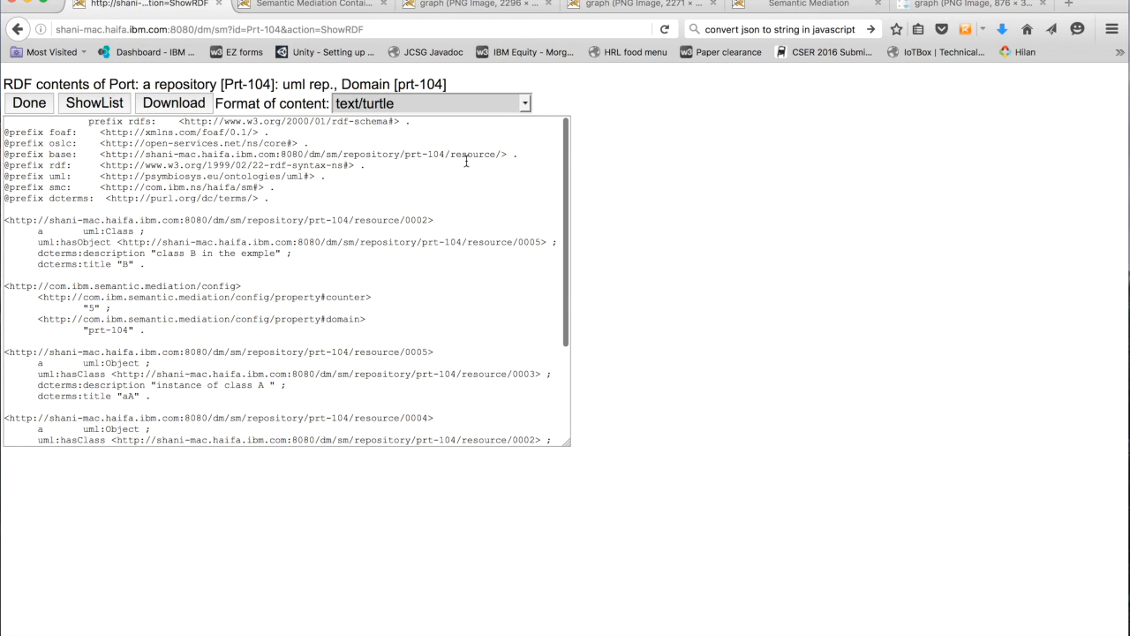
pyautogui.click(526, 103)
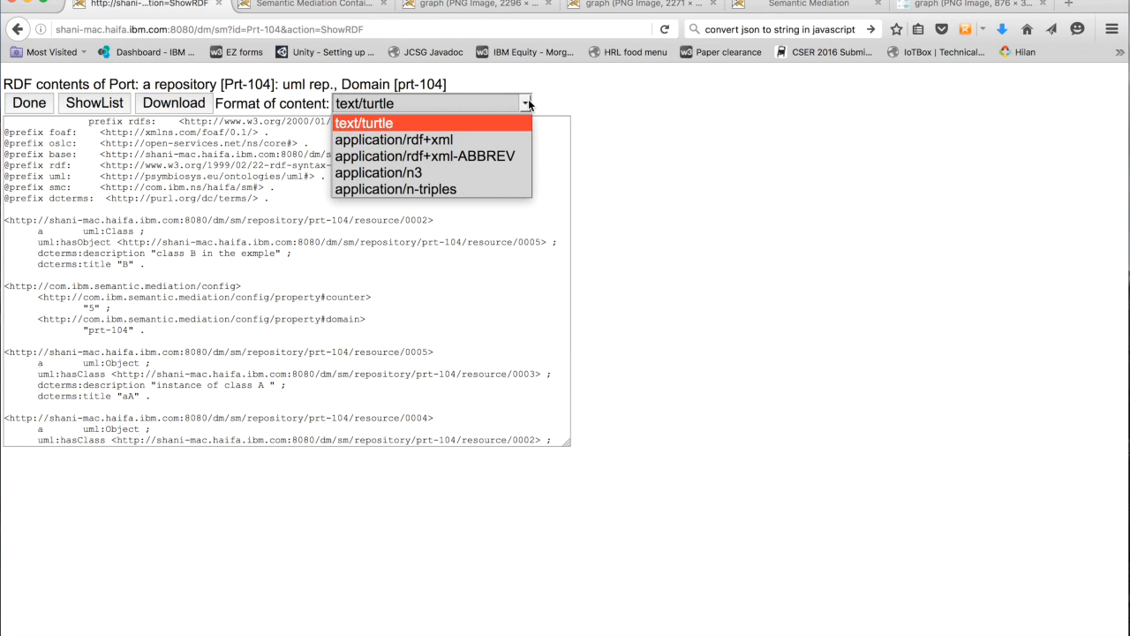
pyautogui.click(431, 138)
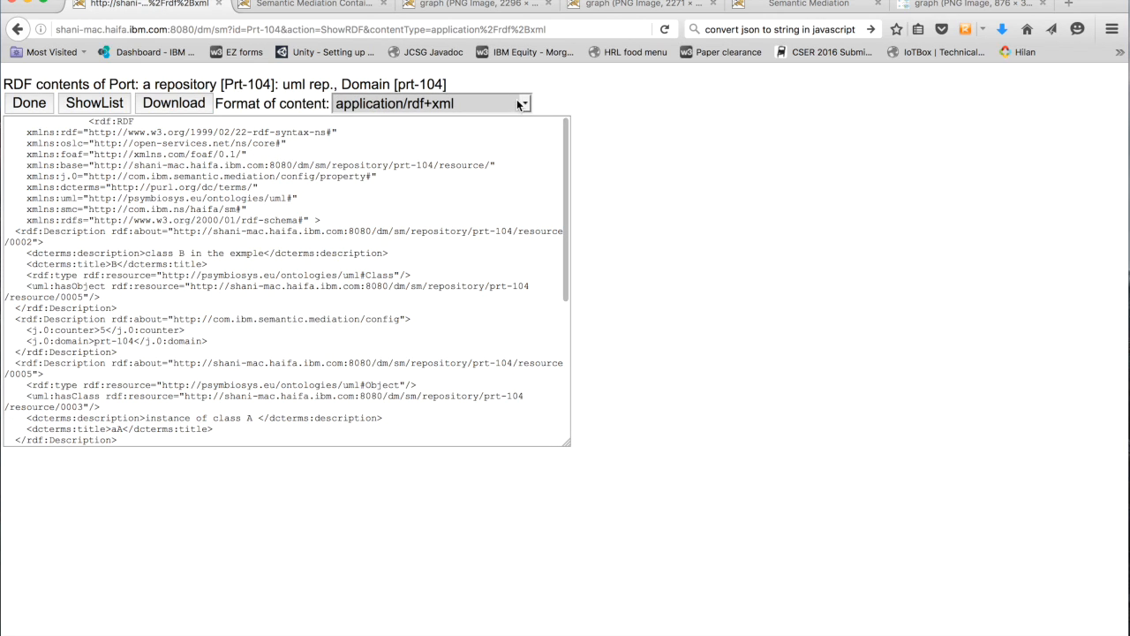
pyautogui.click(524, 104)
pyautogui.click(406, 122)
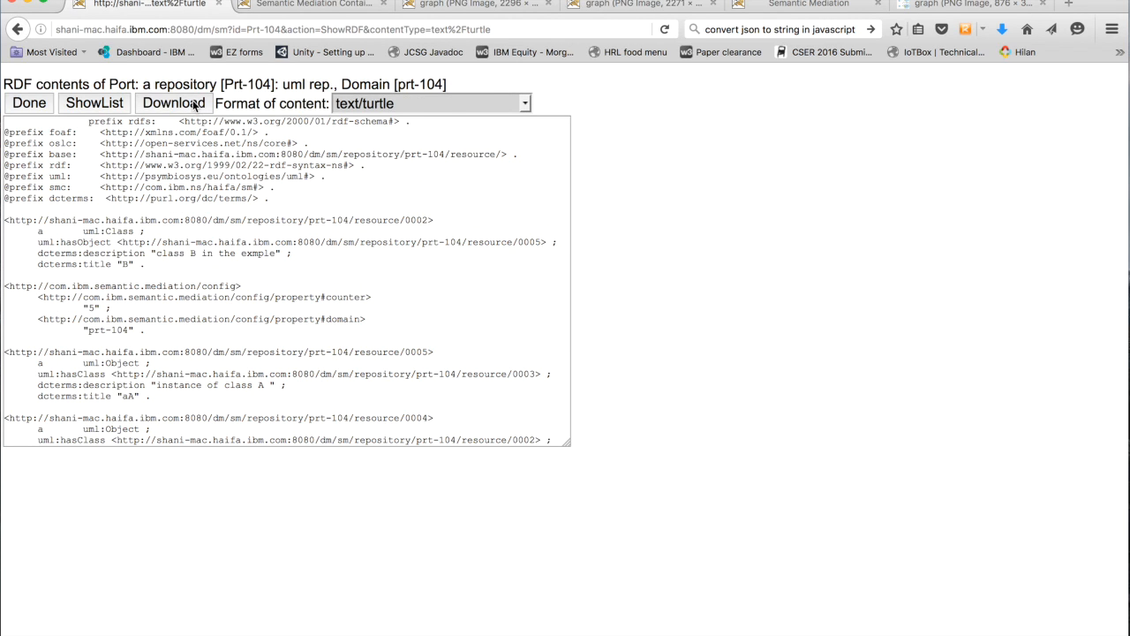
# Return to the Prt-104 resource list, view the RDF description and graph of base:0002, and collapse its details
pyautogui.click(82, 110)
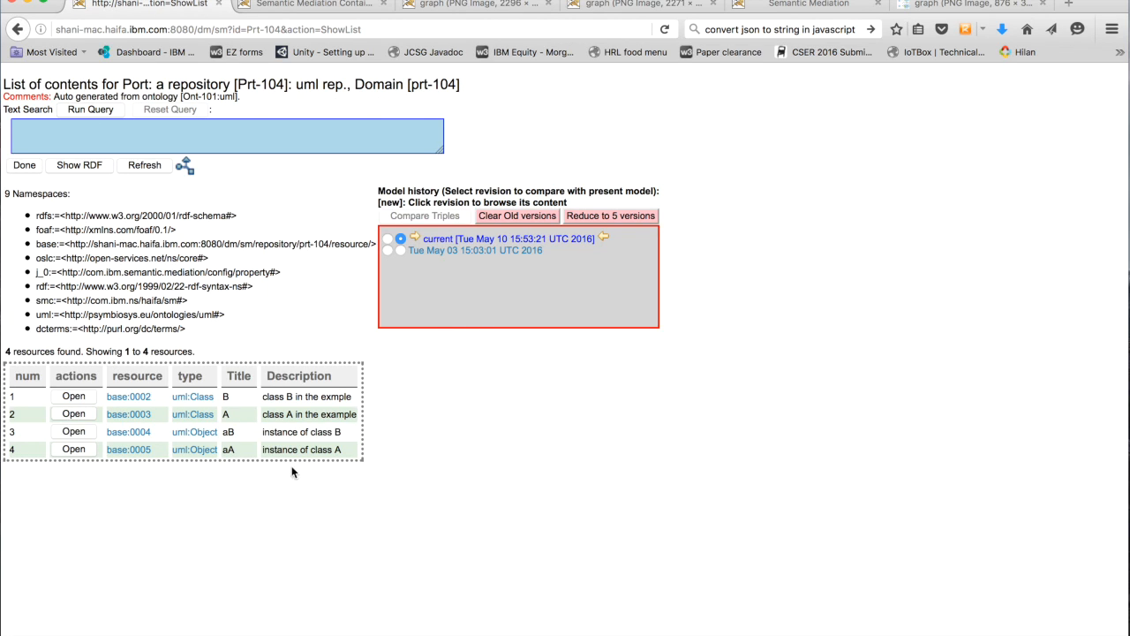
pyautogui.click(75, 399)
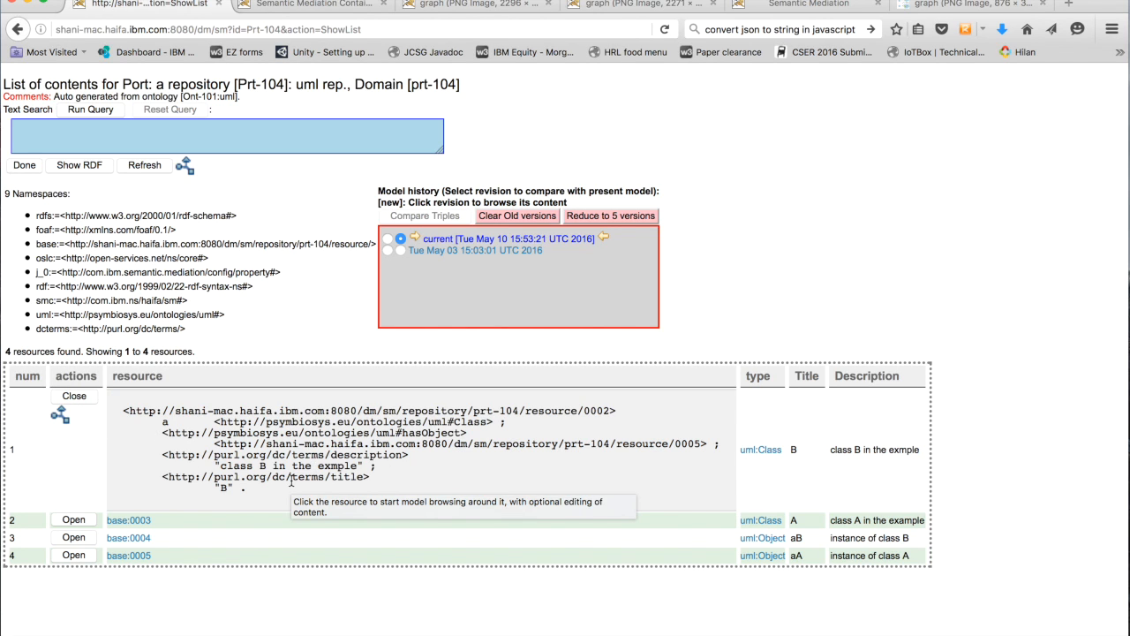
pyautogui.click(59, 415)
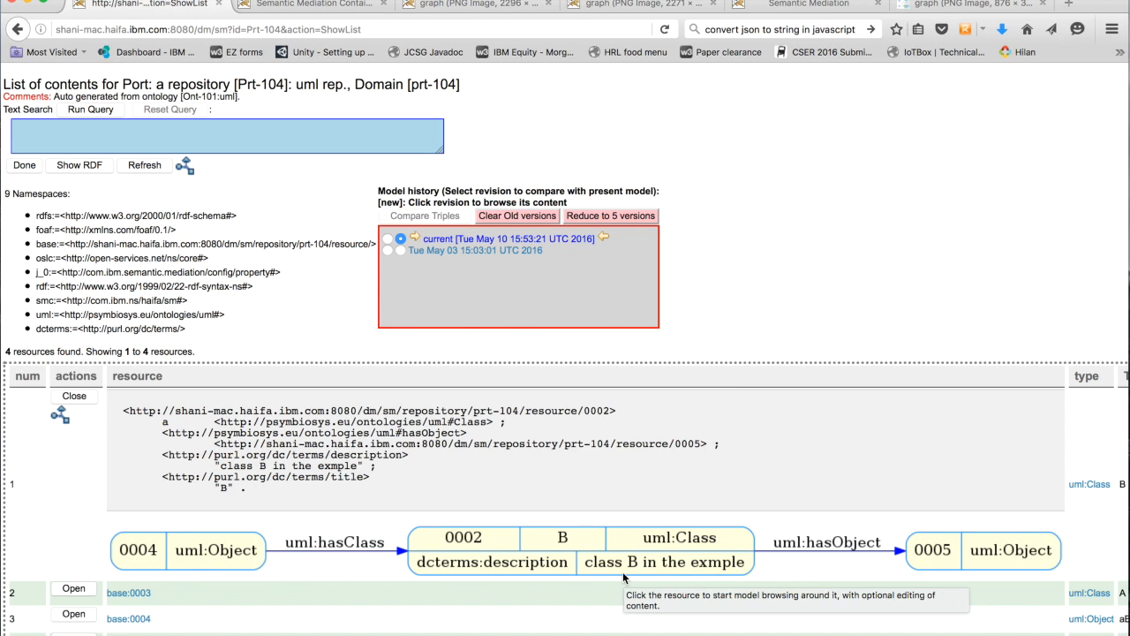
pyautogui.click(74, 396)
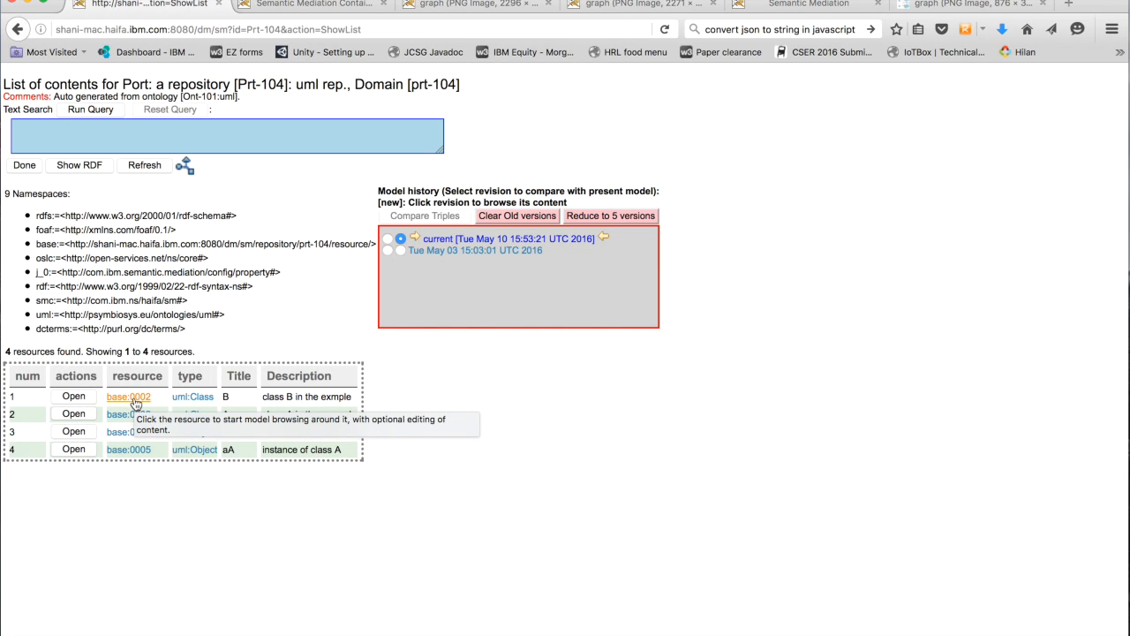
# Browse to the RDF contents of resource 0003 in prt-104, show its graph and reduce the graph's size
pyautogui.click(134, 402)
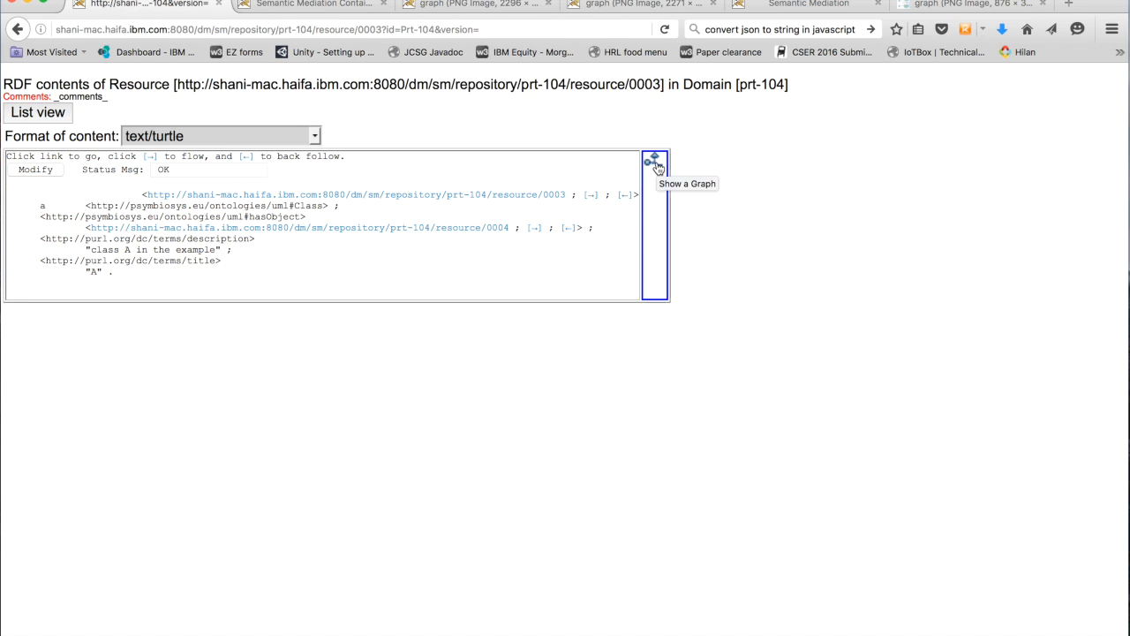
pyautogui.click(655, 161)
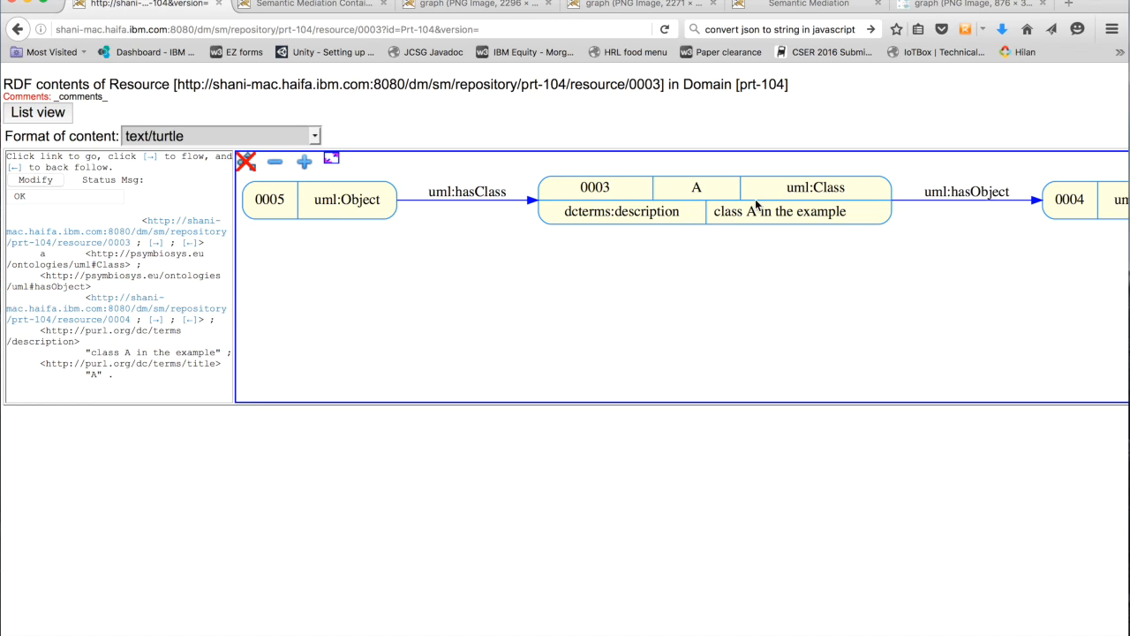
pyautogui.hscroll(3, 755, 199)
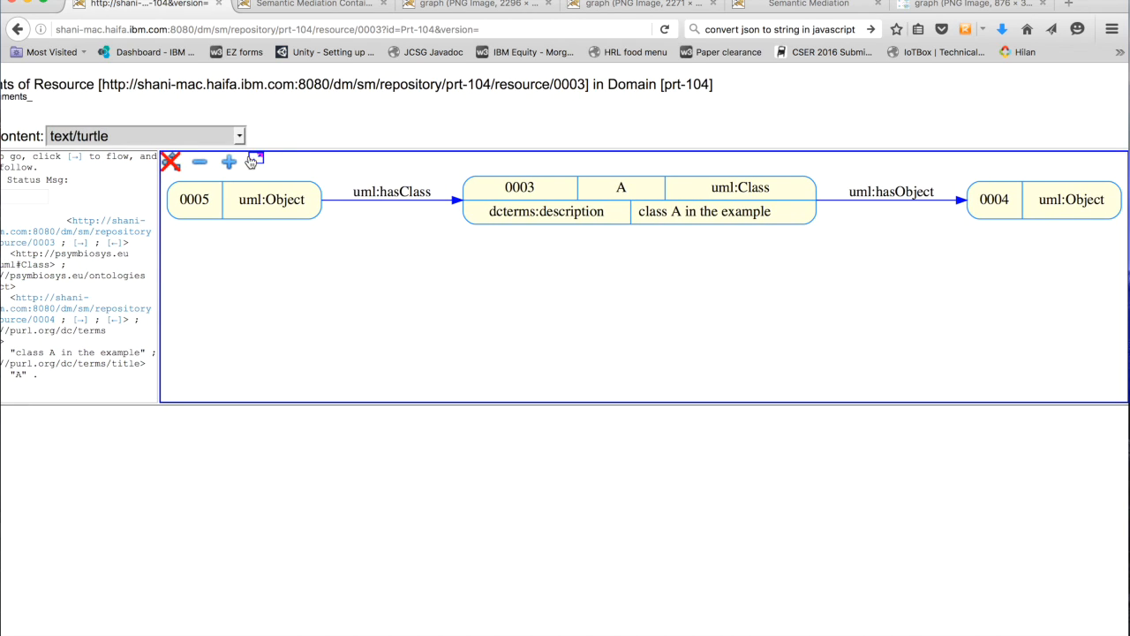
pyautogui.click(196, 161)
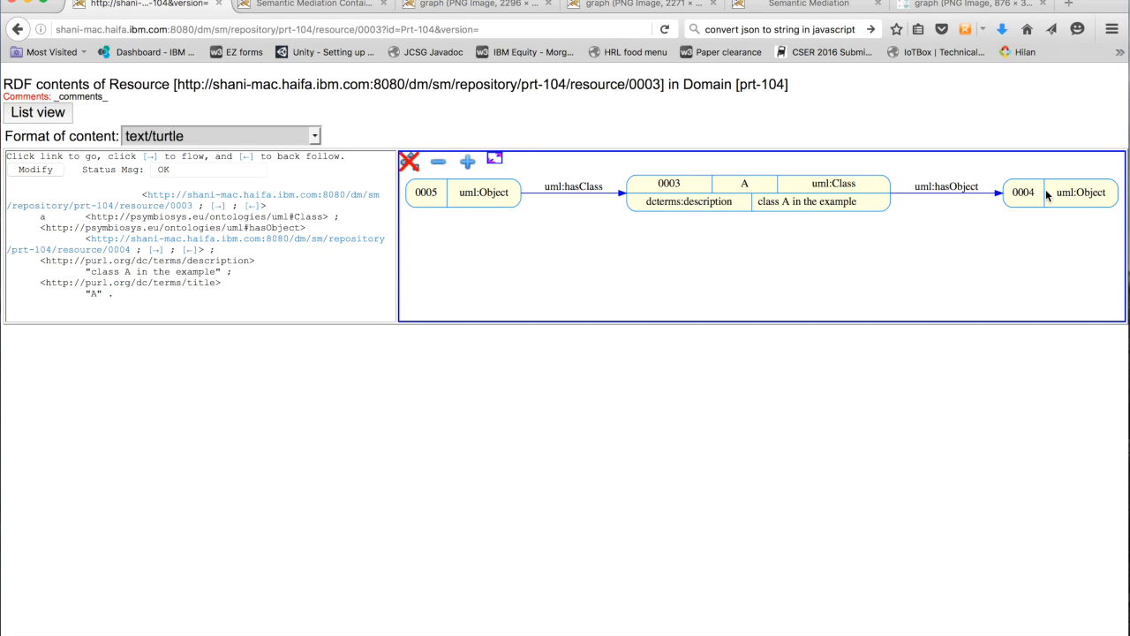
# Navigate the repository graph from 0003 through nodes 0005, 0002 and 0004, continuing around the cycle back to 0003
pyautogui.click(484, 199)
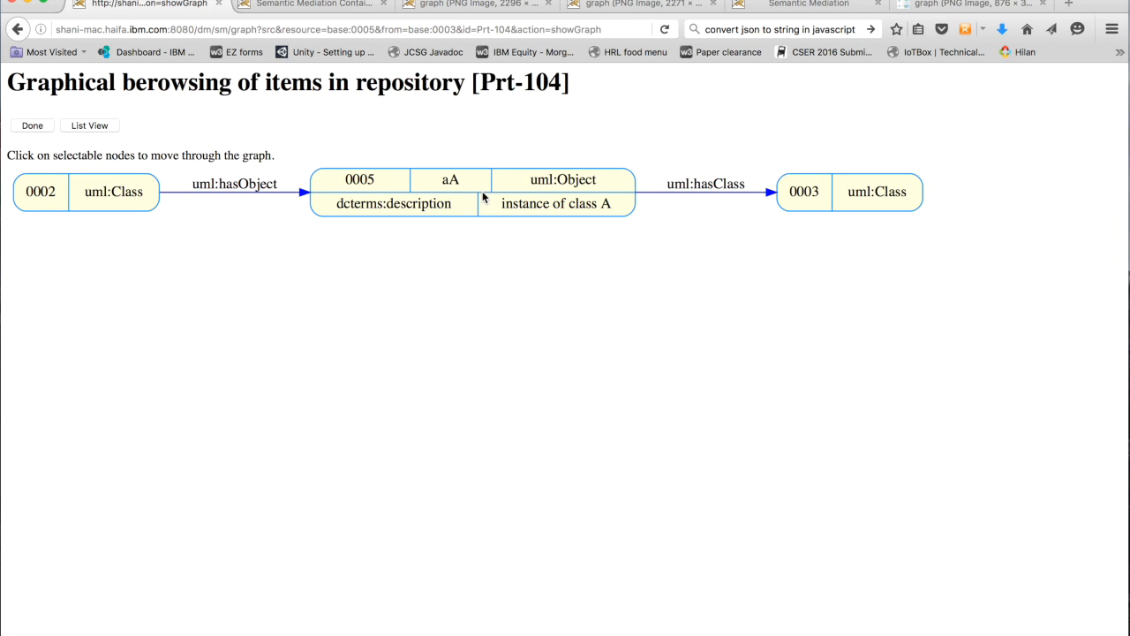
pyautogui.click(125, 194)
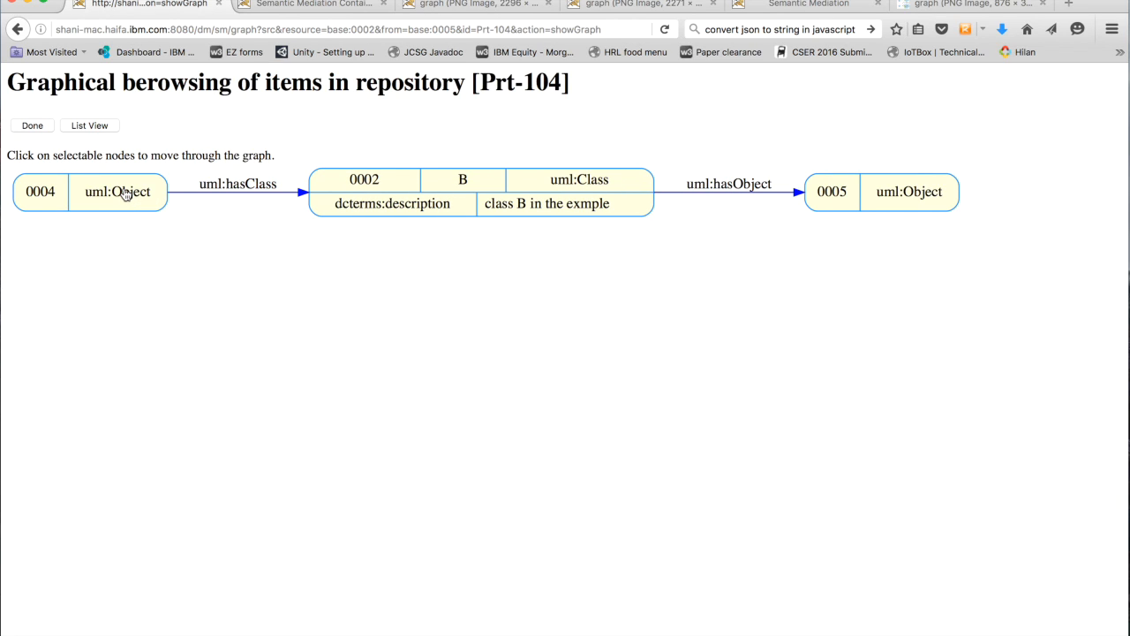
pyautogui.click(152, 196)
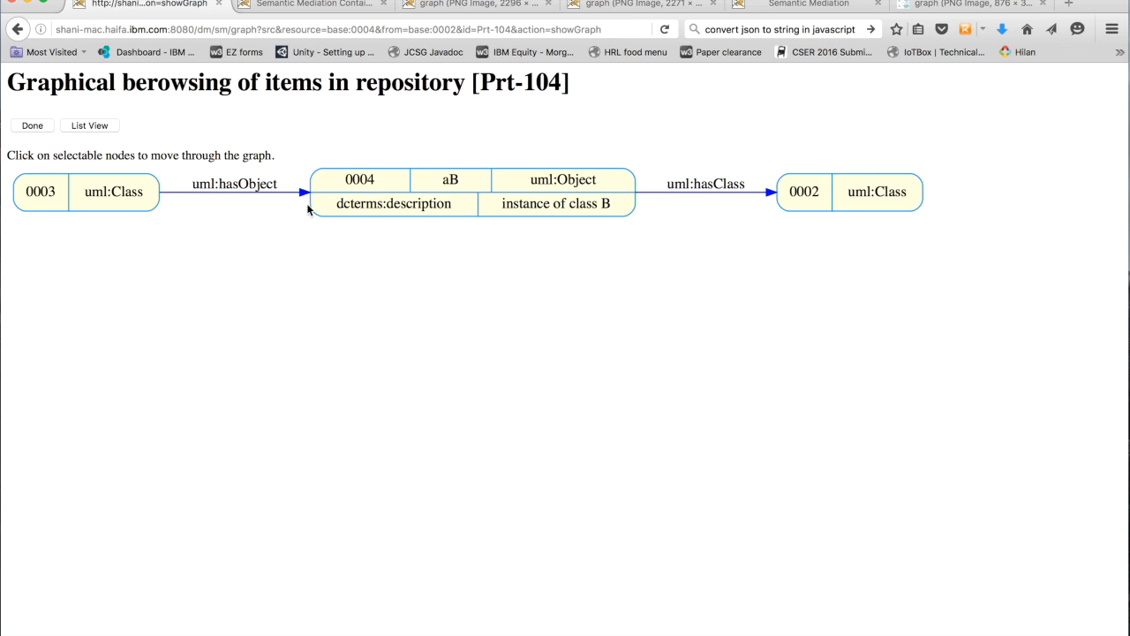
pyautogui.click(901, 199)
pyautogui.click(901, 199)
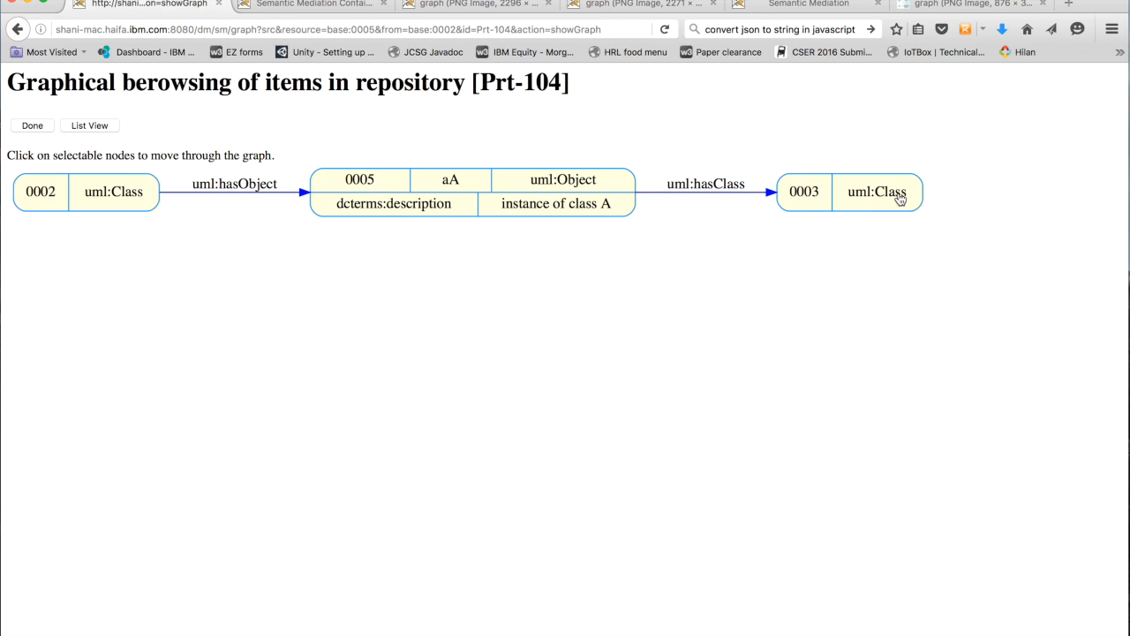
pyautogui.click(901, 200)
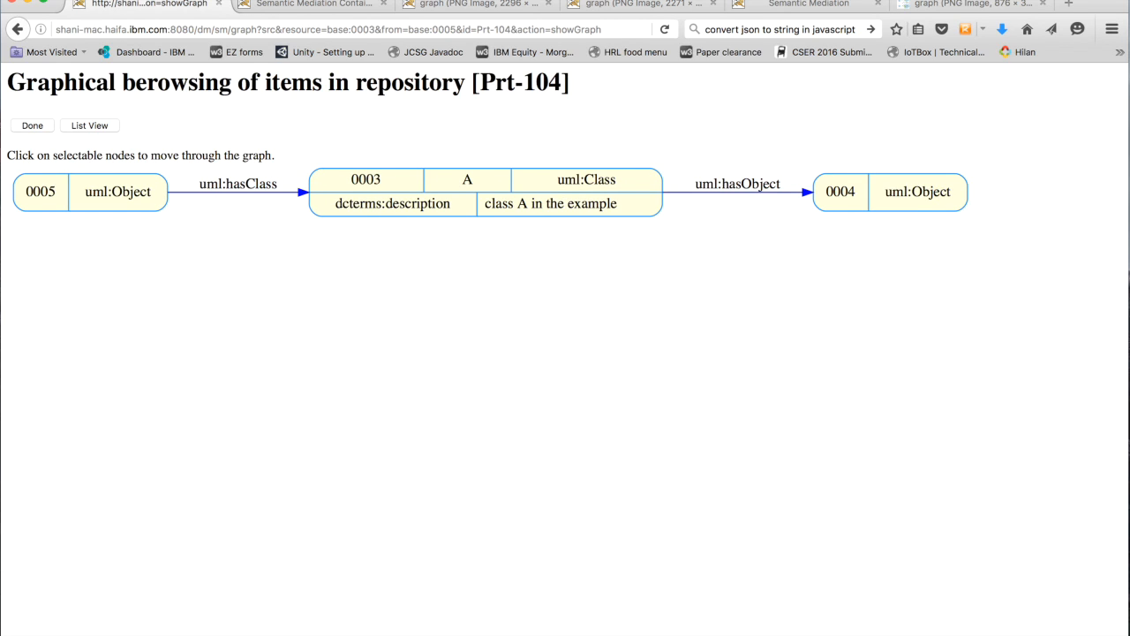
# Return to the resource list, open the RDF contents of base:0002 and follow its uml#hasObject link to resource 0005
pyautogui.click(75, 125)
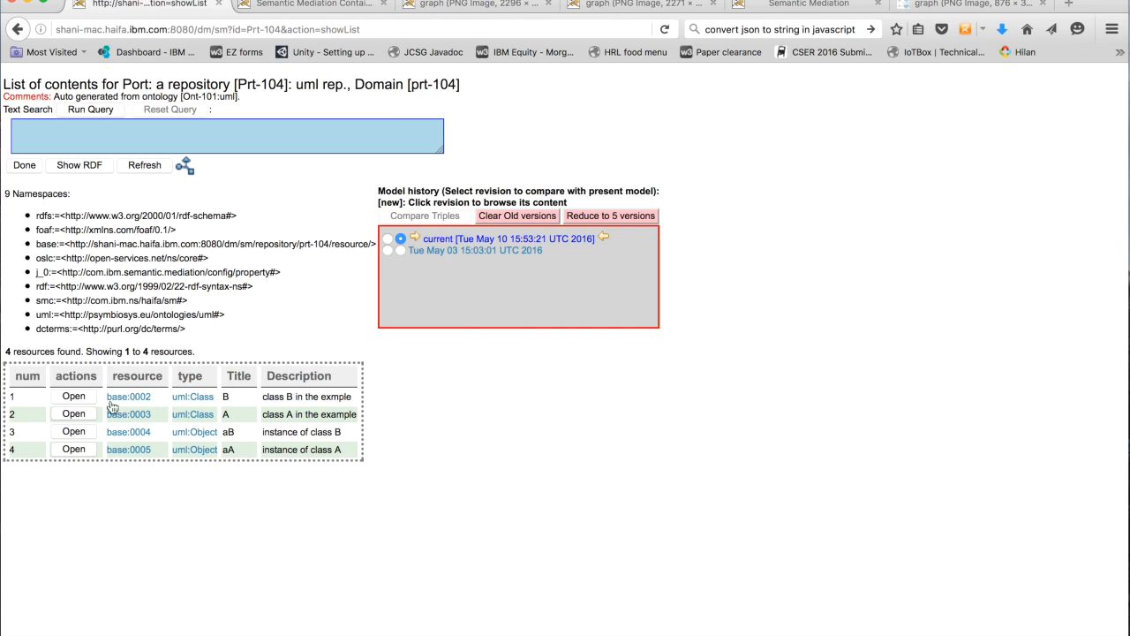
pyautogui.click(128, 396)
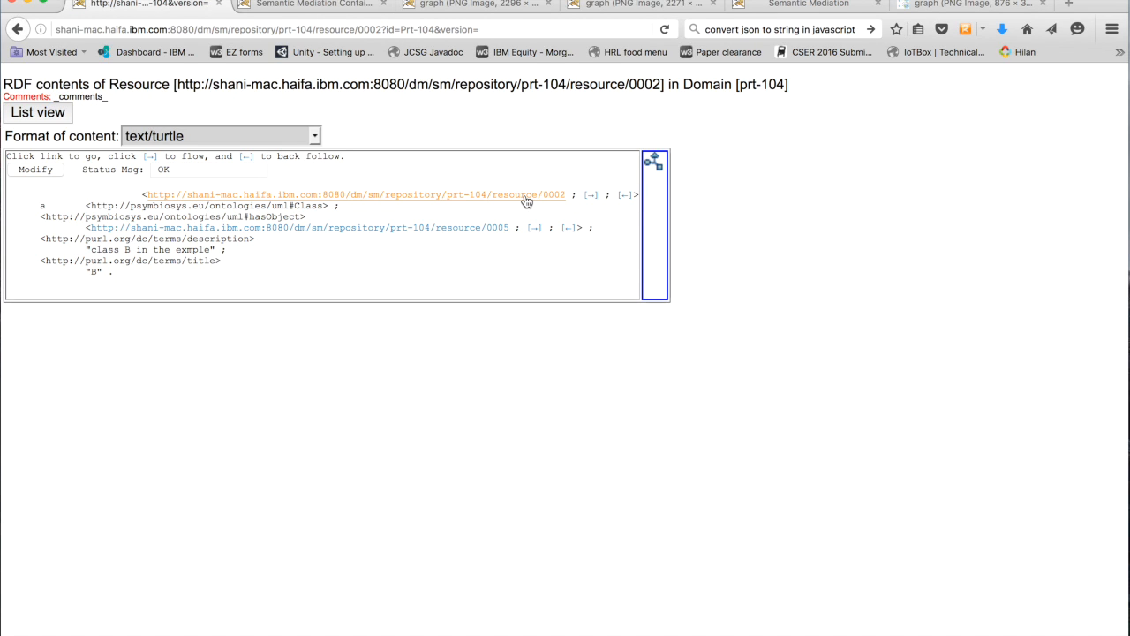
pyautogui.click(429, 230)
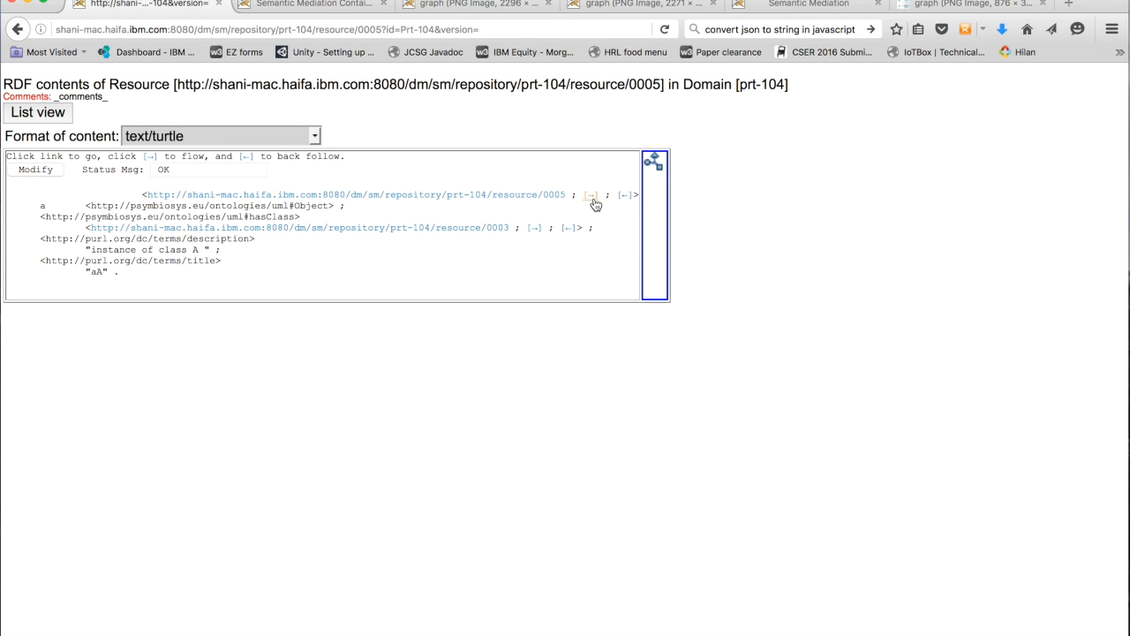
# Follow the uml#hasClass link from 0005 to resource 0003, and list the resources that reference 0004
pyautogui.click(536, 235)
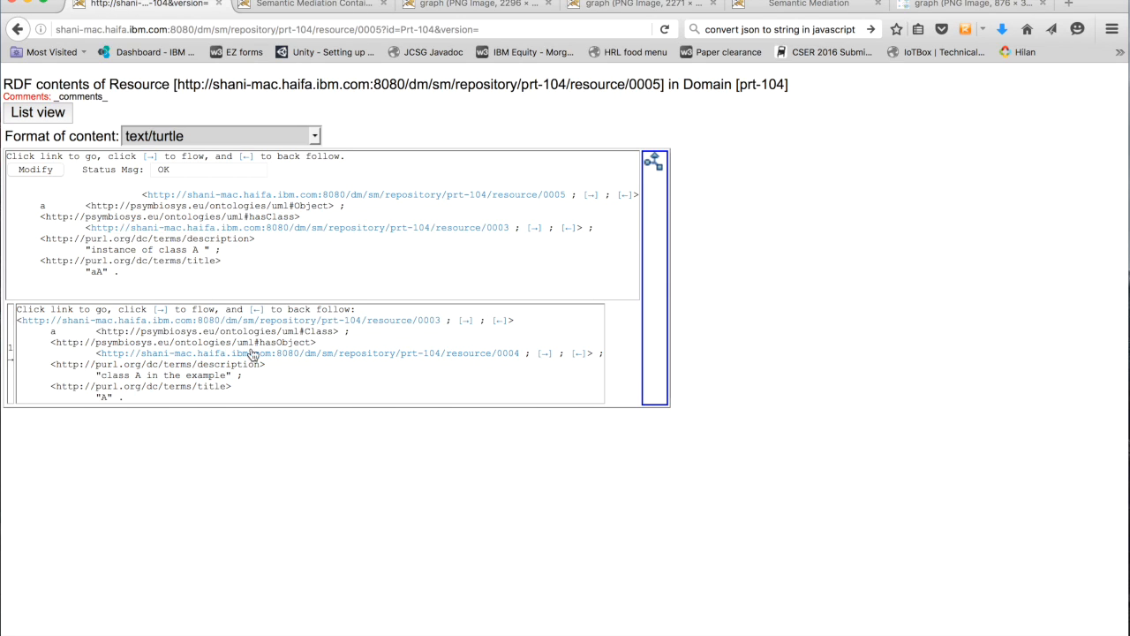
pyautogui.click(581, 354)
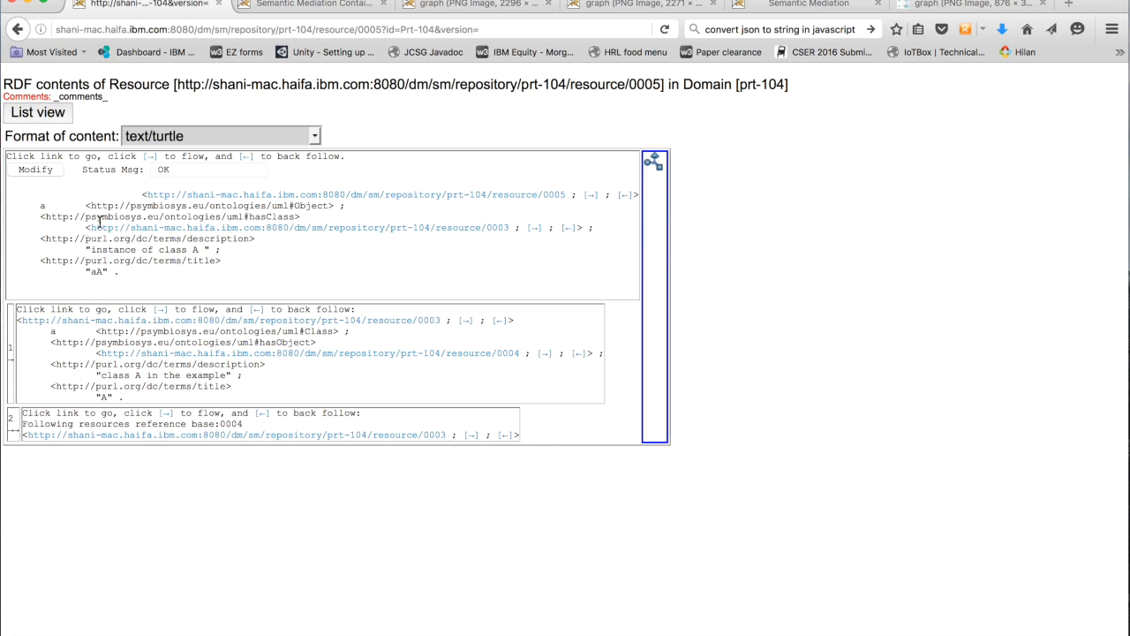
# Modify resource 0005's RDF so its description reads "instance of class A++ ", save it, and leave the editor
pyautogui.click(32, 170)
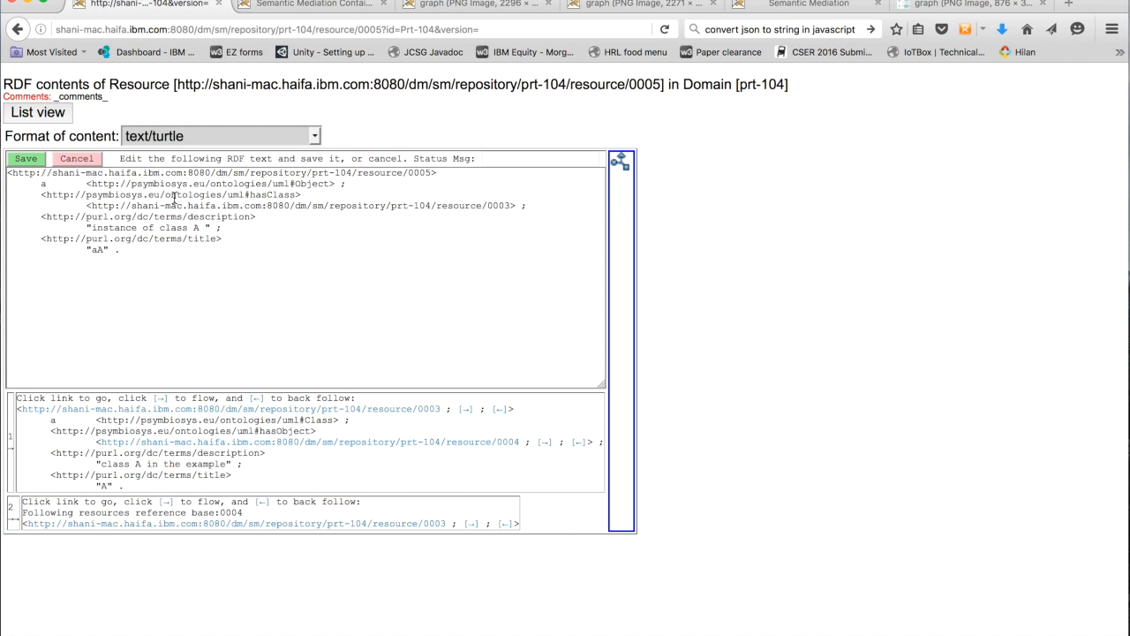
pyautogui.click(165, 204)
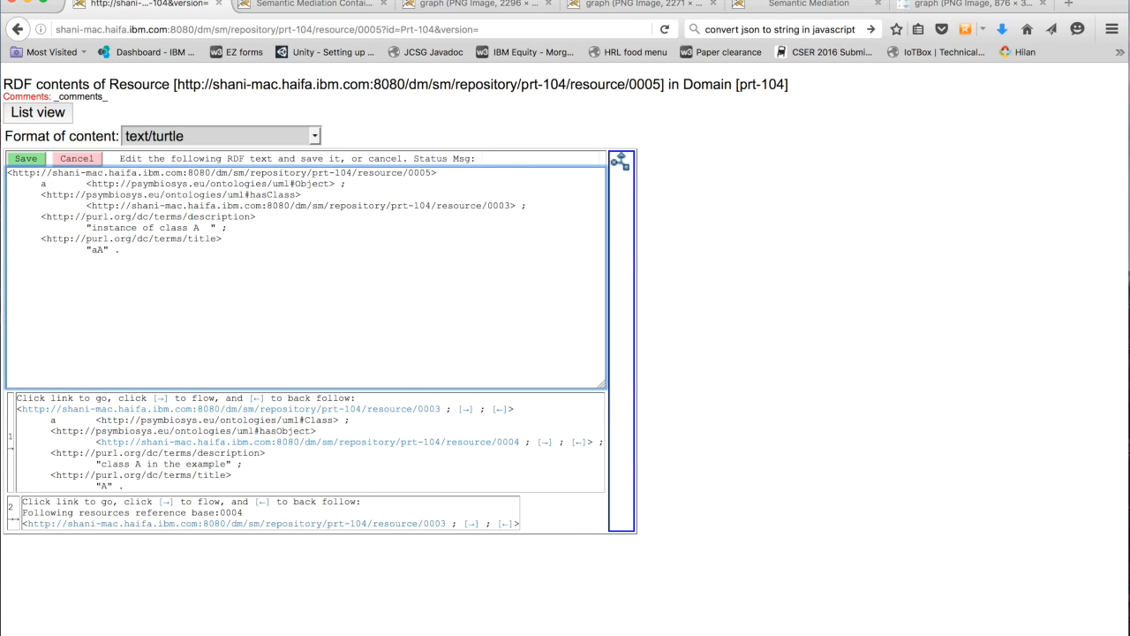
pyautogui.write('++')
pyautogui.click(209, 218)
pyautogui.click(34, 160)
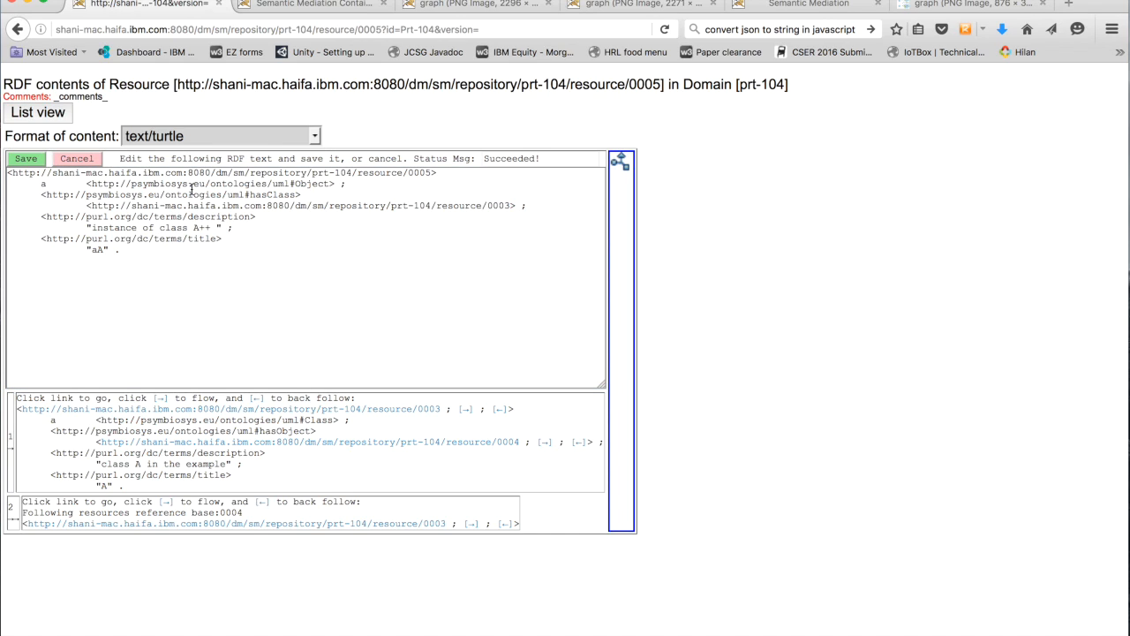
pyautogui.click(510, 159)
pyautogui.click(78, 161)
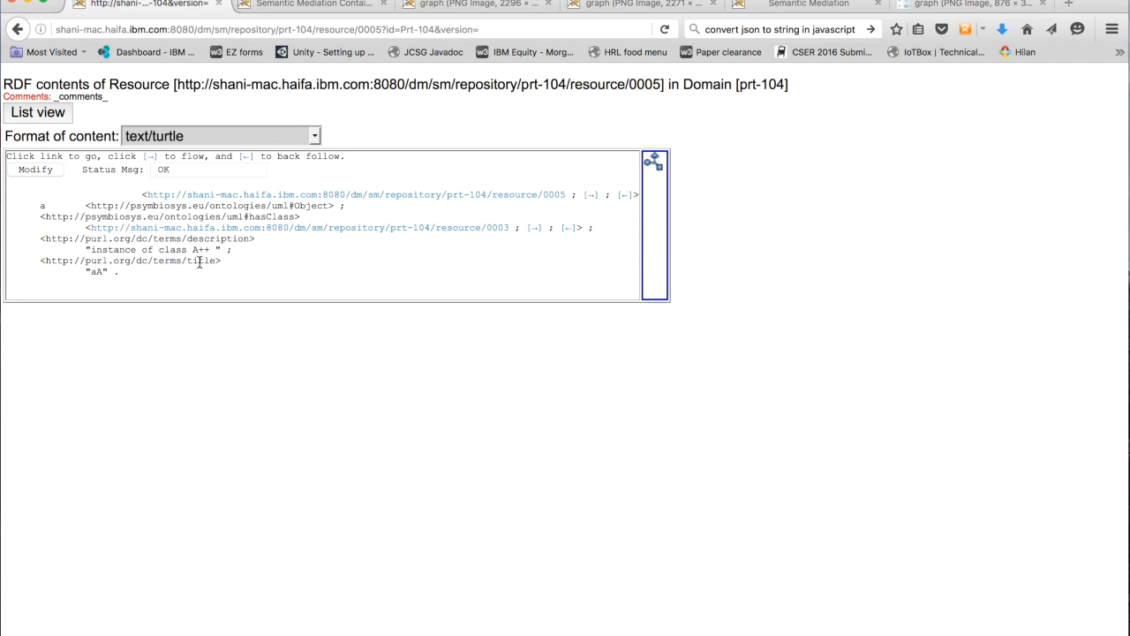
# Check the edited description in the RDF contents of 0005 and in the prt-104 resource list
pyautogui.moveTo(193, 250); pyautogui.dragTo(221, 251)
pyautogui.click(51, 113)
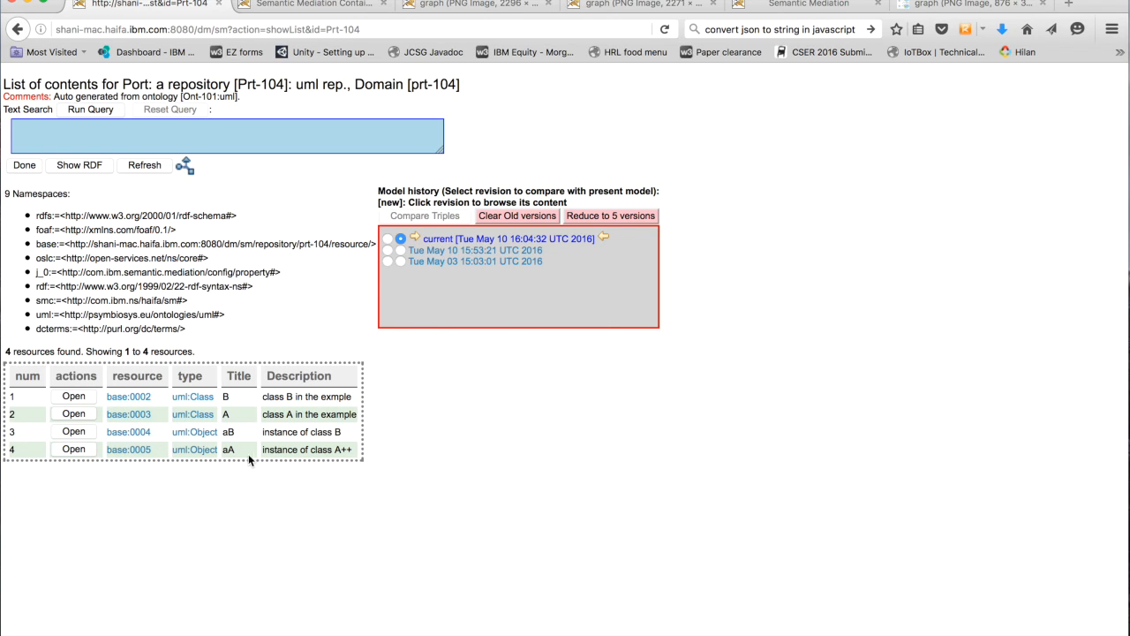
pyautogui.click(339, 450)
pyautogui.moveTo(339, 451); pyautogui.dragTo(372, 450)
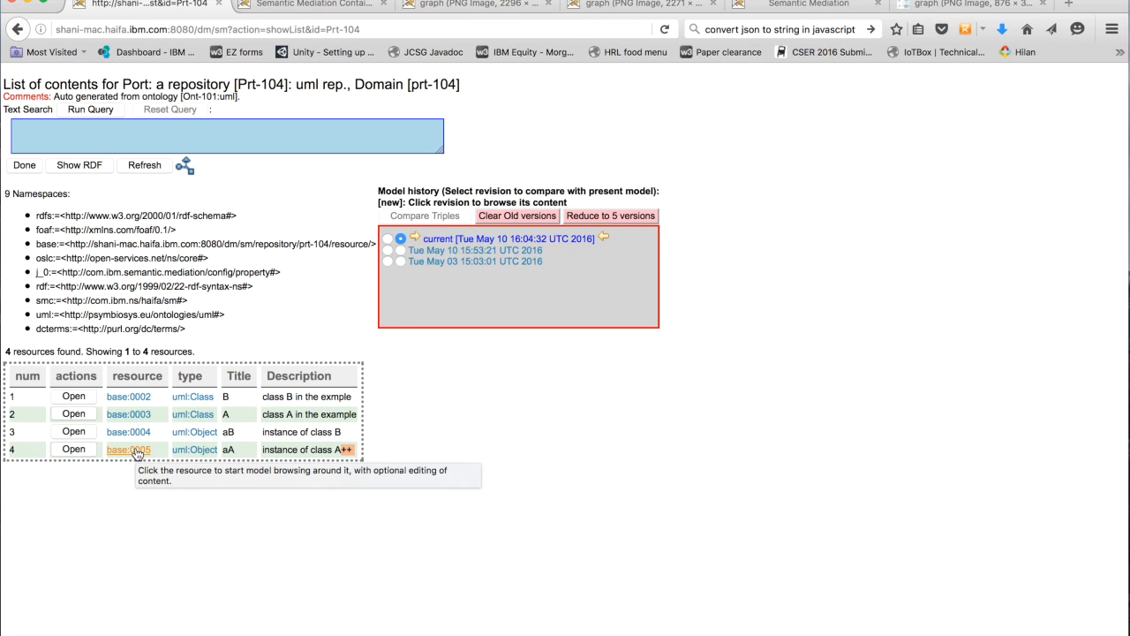
# Open the SPARQL query for uml:Class resources, expand the Query Builder Helper to review the query, and execute it
pyautogui.click(198, 400)
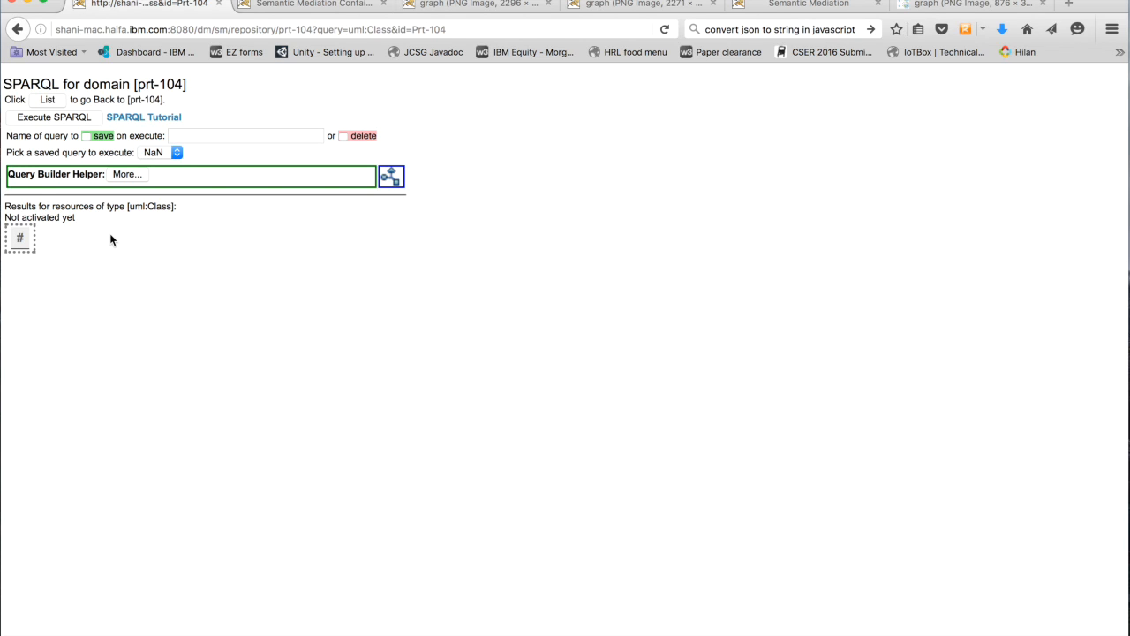
pyautogui.click(130, 176)
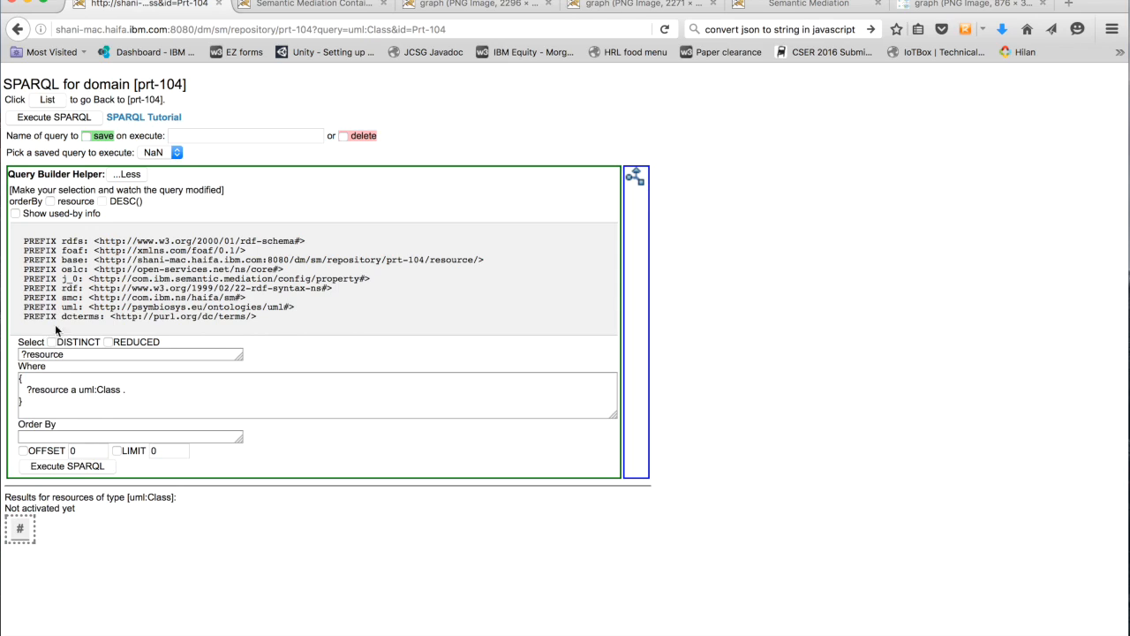
pyautogui.click(40, 354)
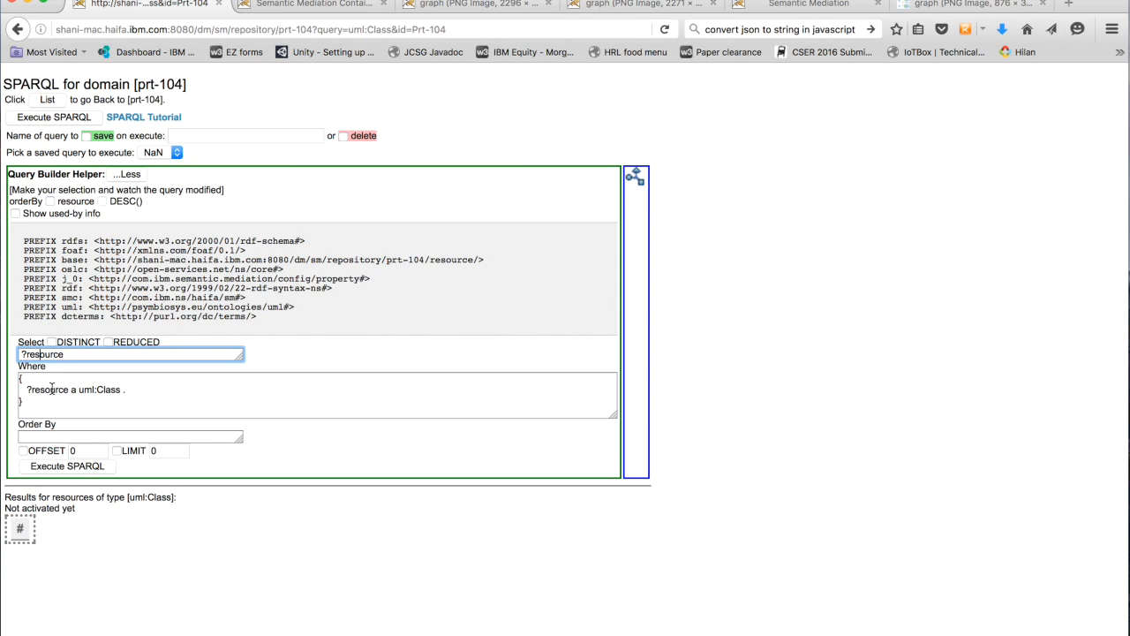
pyautogui.click(50, 392)
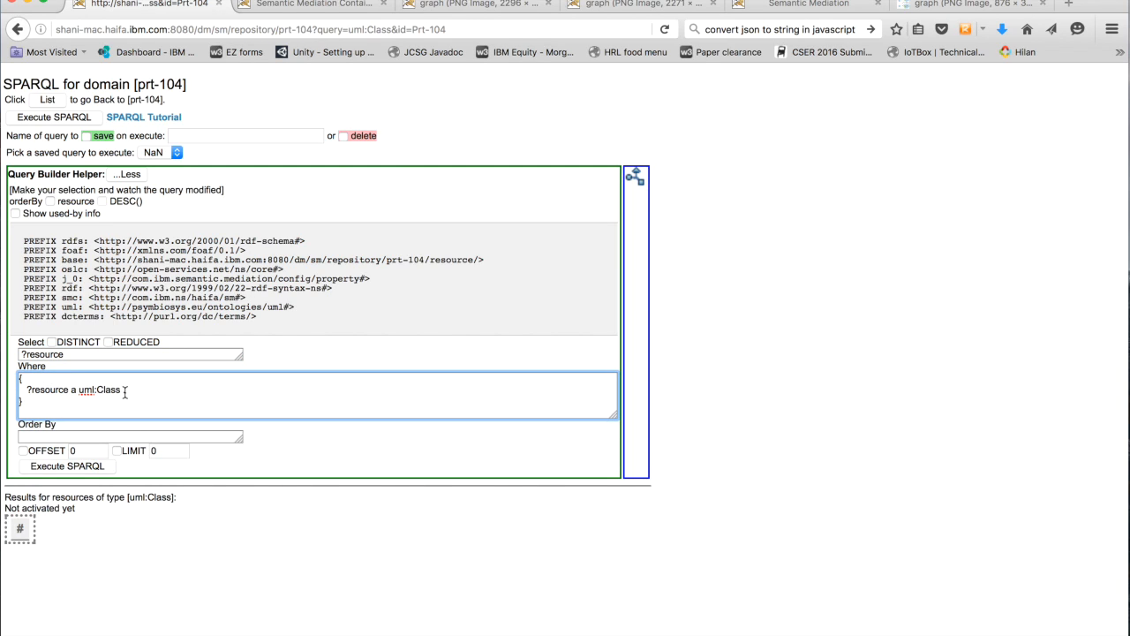
pyautogui.click(83, 391)
pyautogui.moveTo(130, 300); pyautogui.dragTo(223, 309)
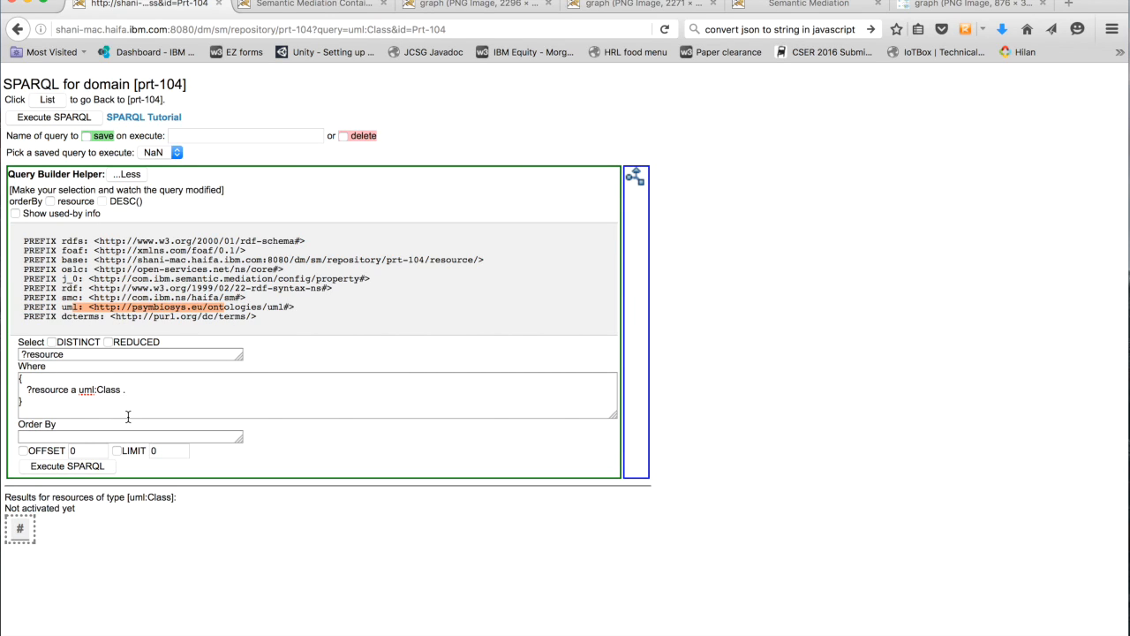
pyautogui.click(98, 390)
pyautogui.click(97, 471)
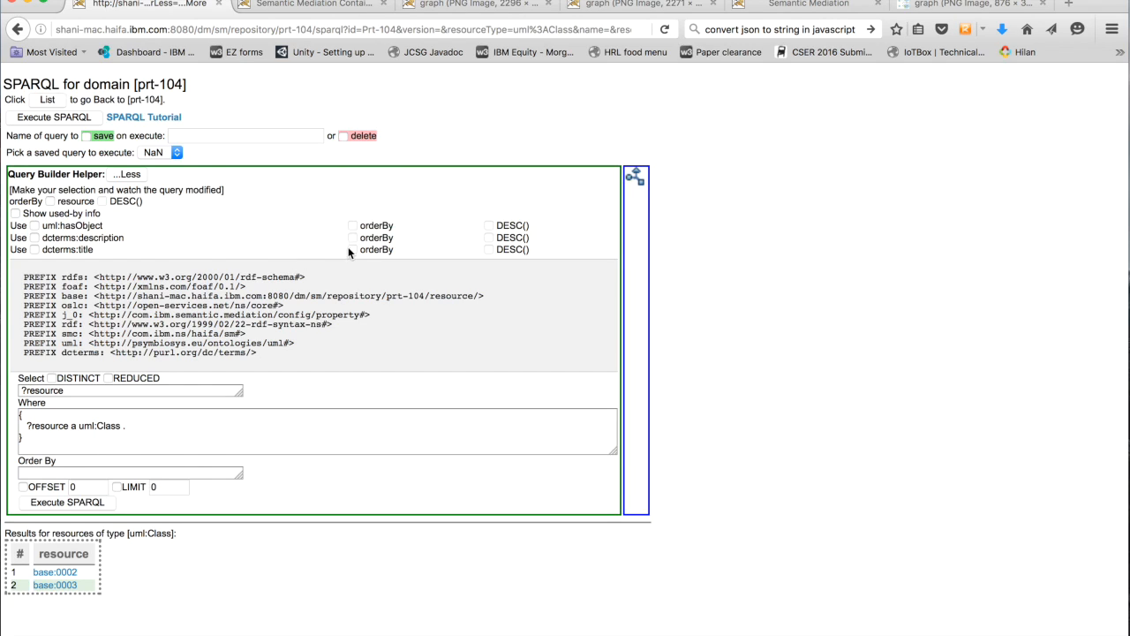
# Add uml:hasObject to the query, order the results by it in descending order, and execute the query
pyautogui.click(34, 226)
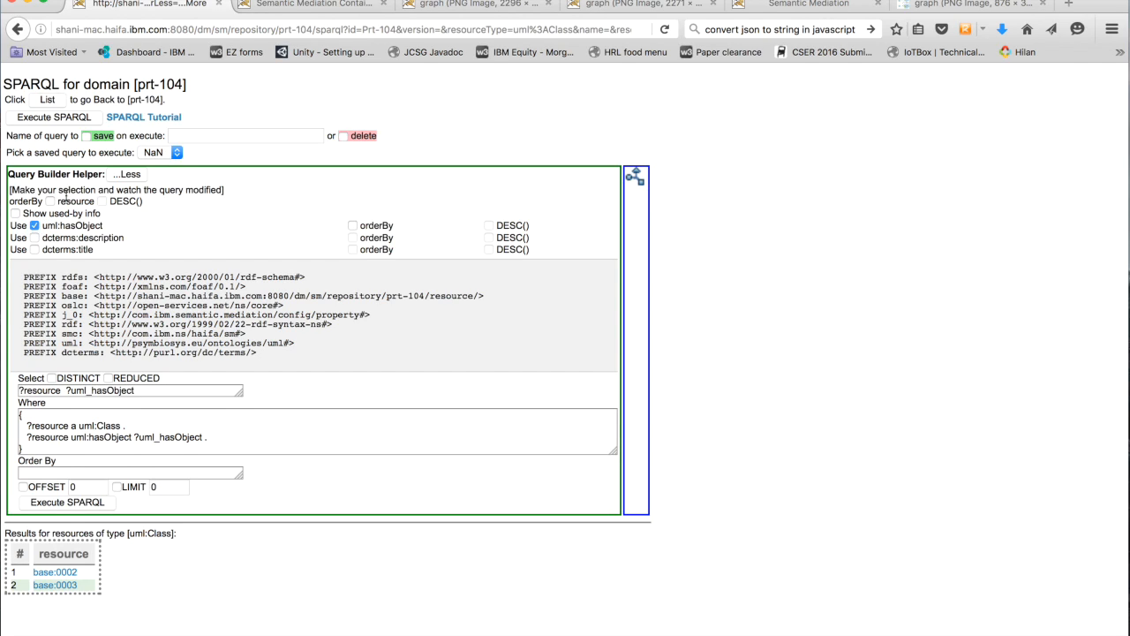
pyautogui.click(353, 226)
pyautogui.click(489, 226)
pyautogui.click(489, 226)
pyautogui.click(489, 226)
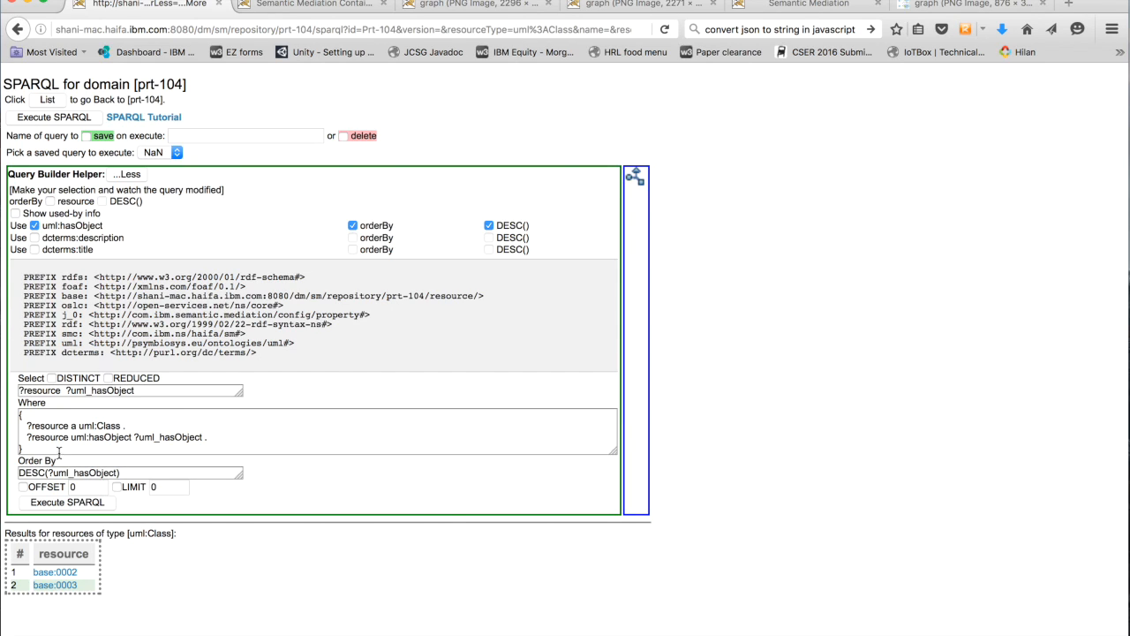
pyautogui.click(52, 379)
pyautogui.click(108, 378)
pyautogui.click(108, 378)
pyautogui.click(71, 121)
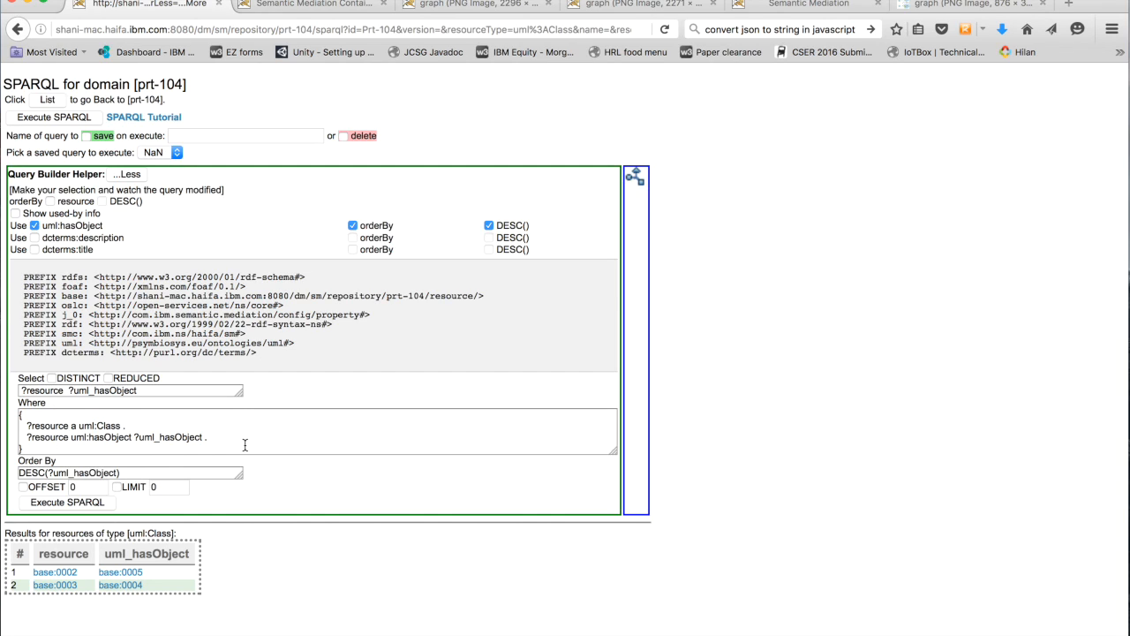
# Include dcterms:description in the uml:Class query and execute it again
pyautogui.click(218, 441)
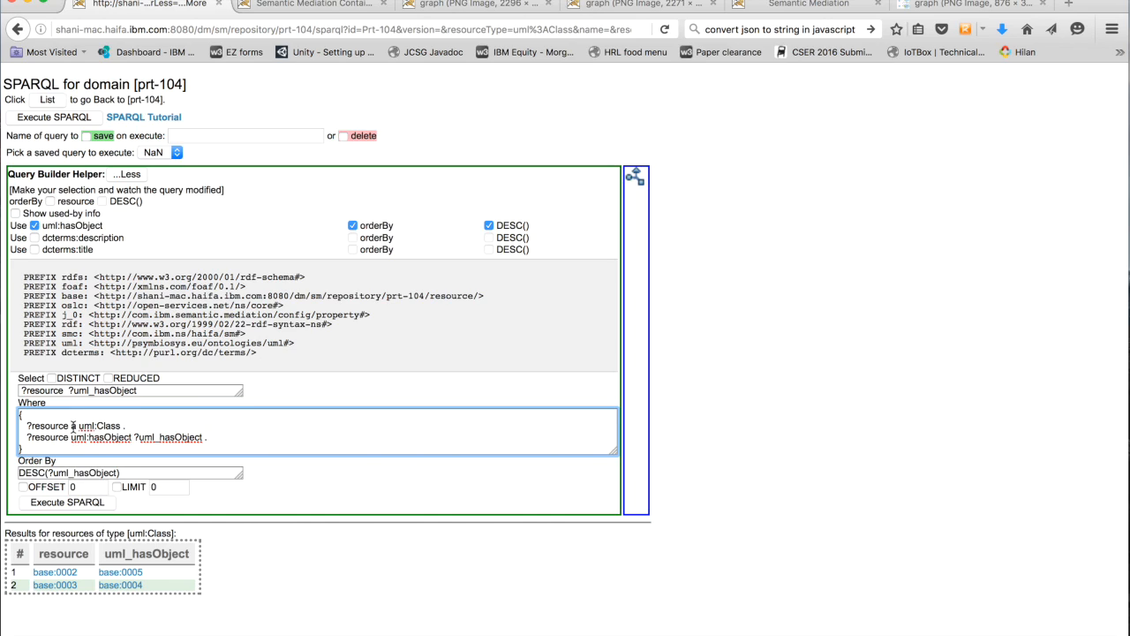
pyautogui.click(37, 242)
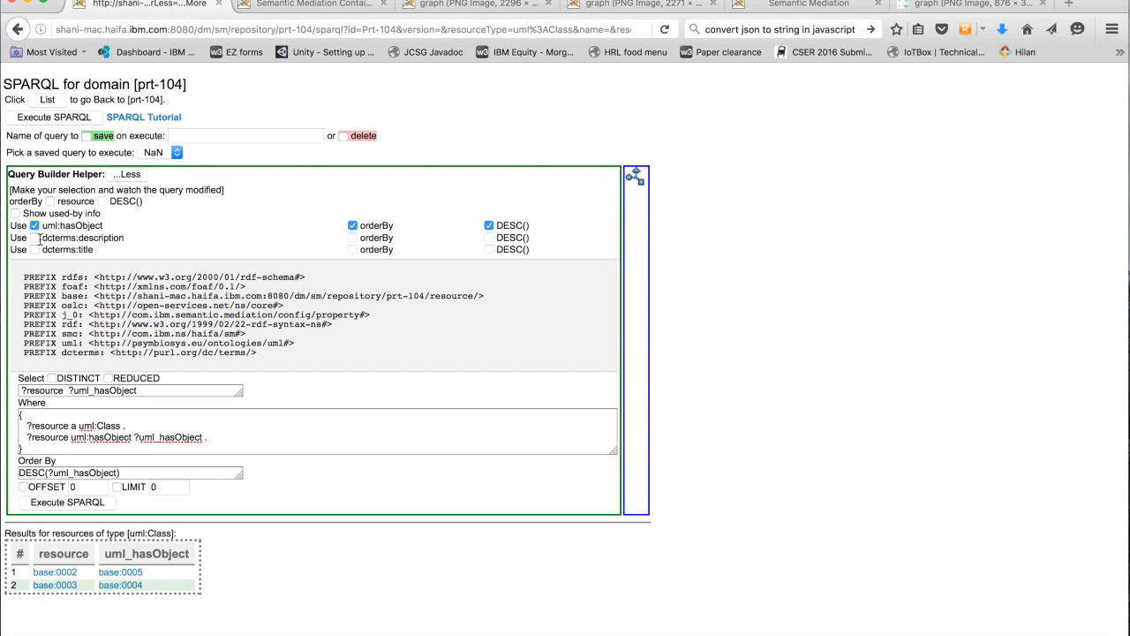
pyautogui.click(35, 239)
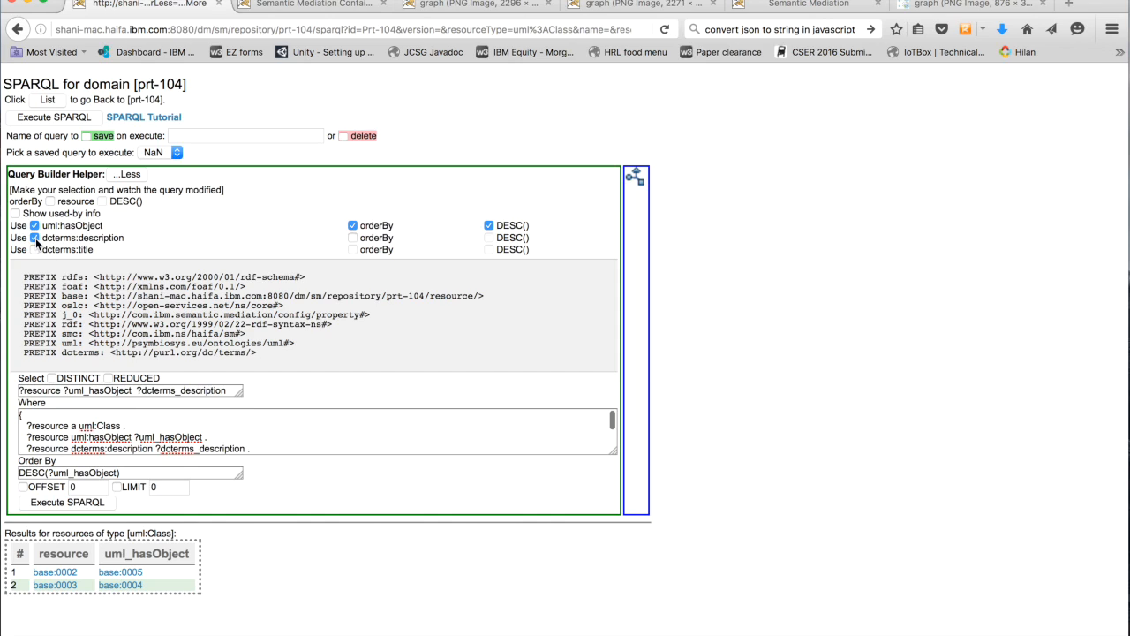
pyautogui.click(60, 120)
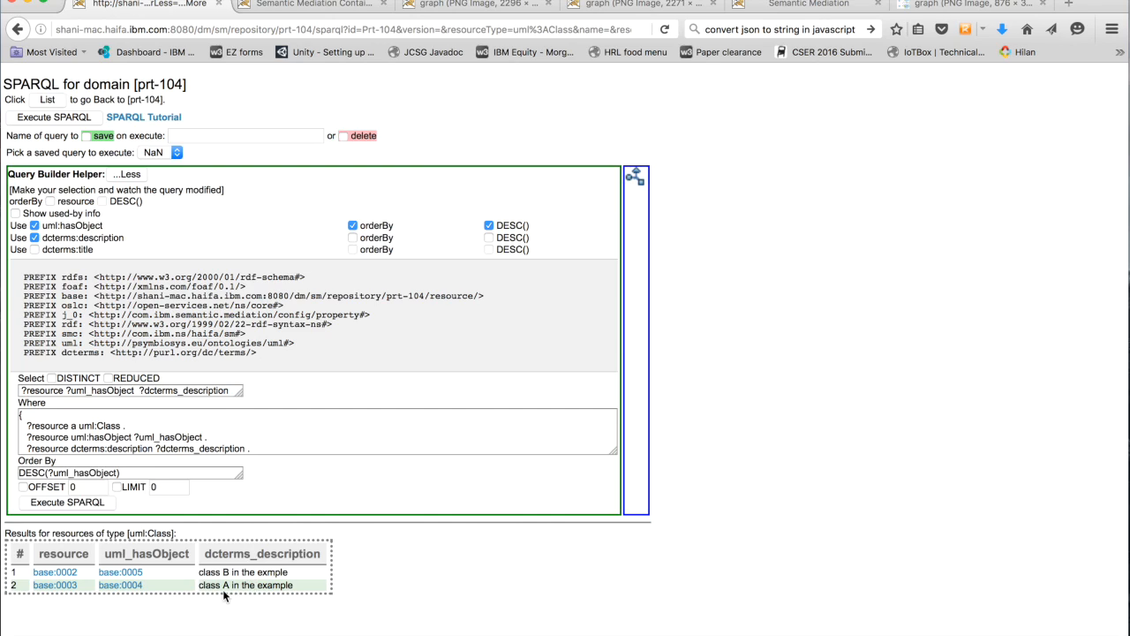
# Save the query on execution under the name myQ, and collapse the Query Builder Helper
pyautogui.click(87, 137)
pyautogui.press('Tab')
pyautogui.write('m')
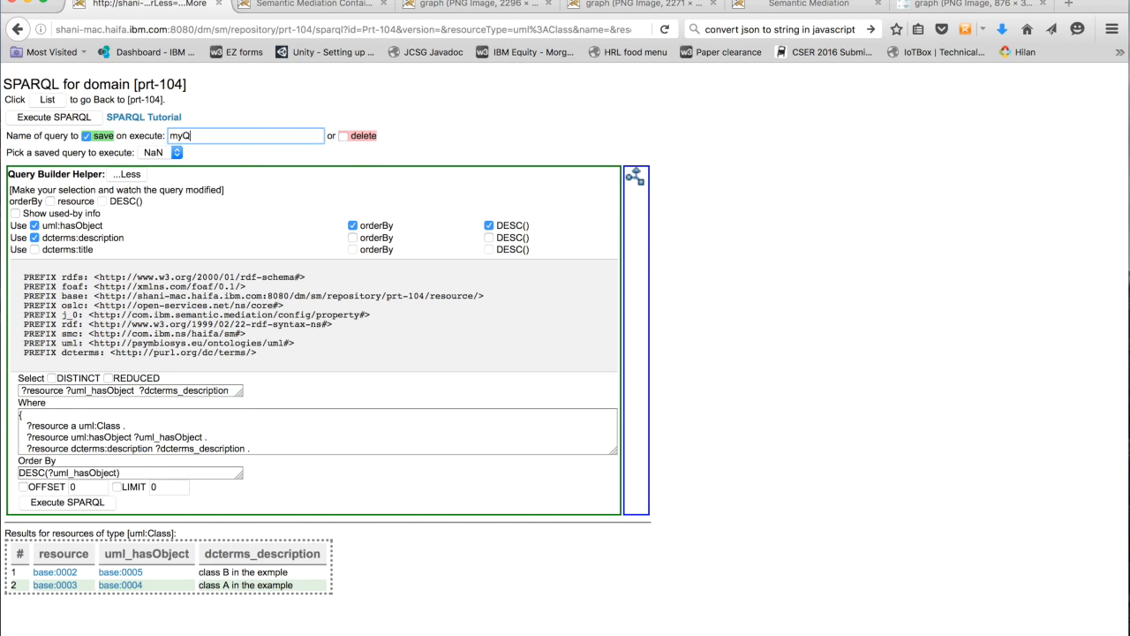
pyautogui.click(53, 119)
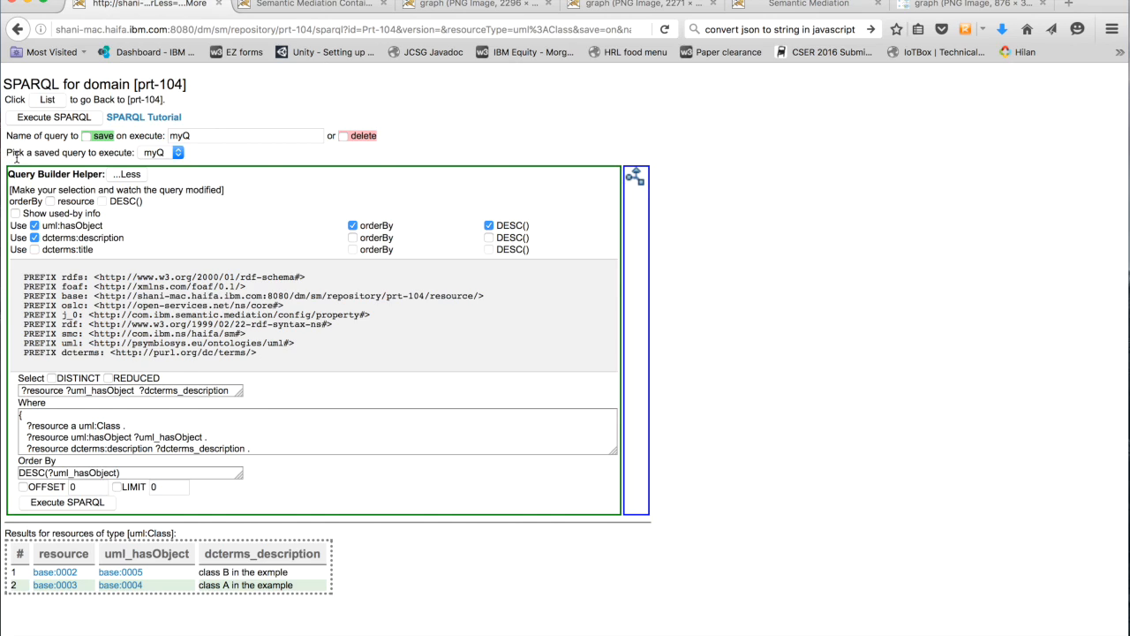
pyautogui.click(126, 175)
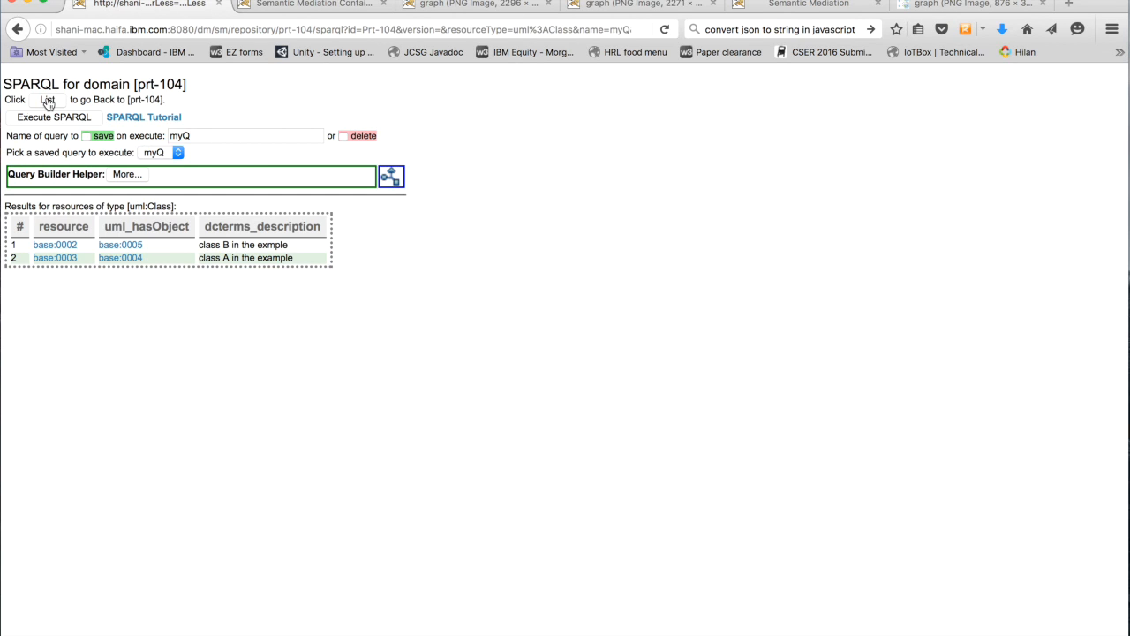
# Go back through the prt-104 resource list to the Semantic Mediation overview, and minimize the browser and presentation windows
pyautogui.click(47, 100)
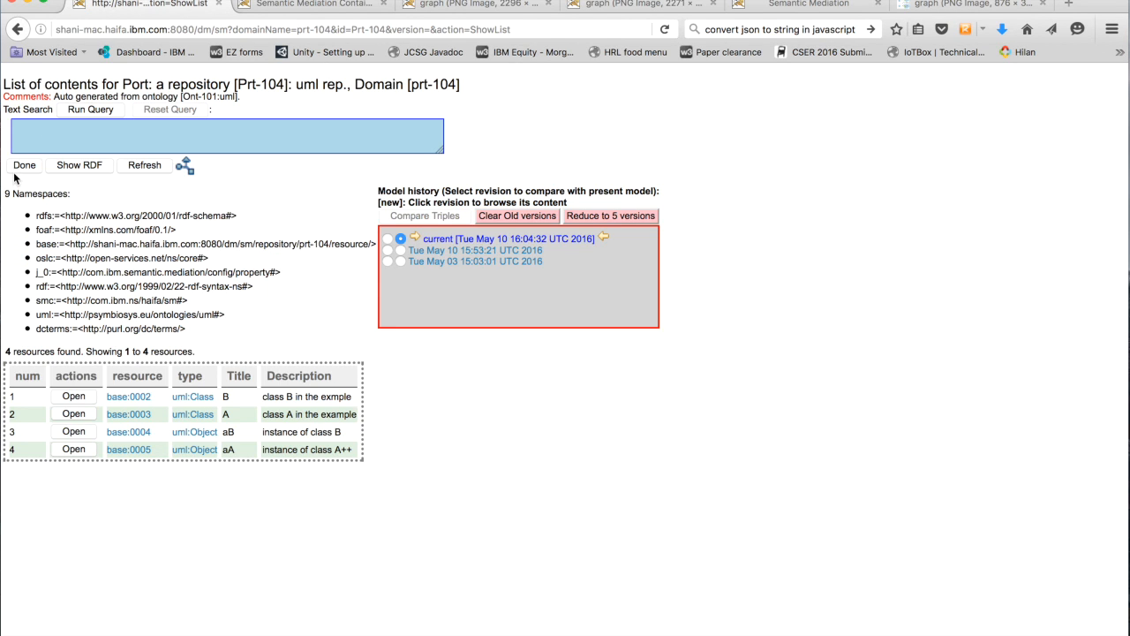
pyautogui.click(23, 166)
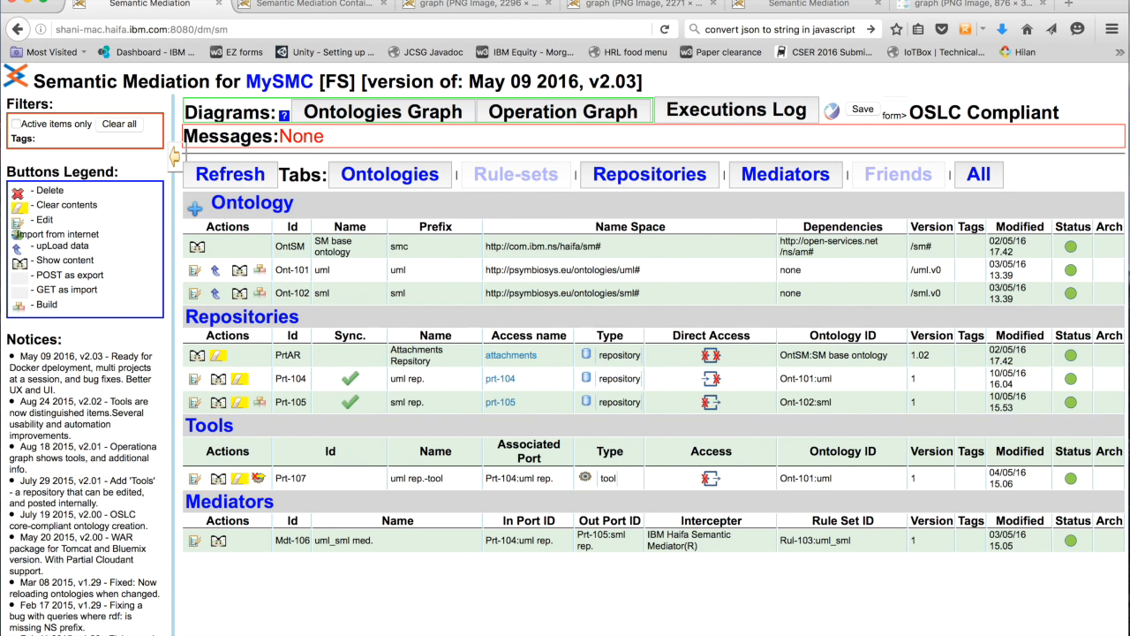
pyautogui.click(32, 5)
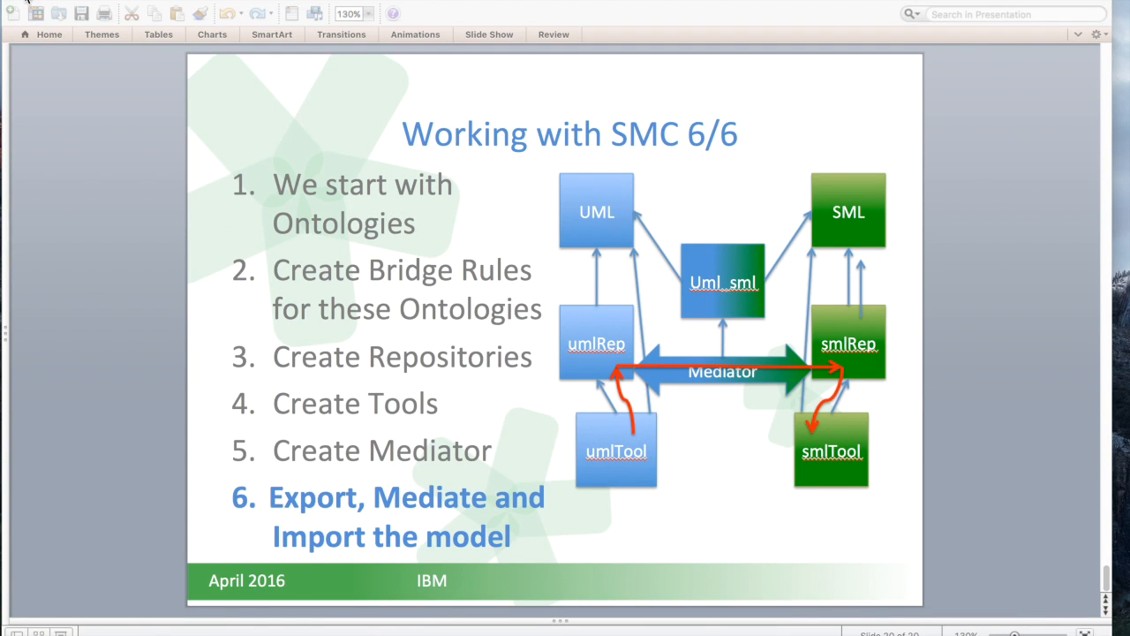
pyautogui.click(26, 2)
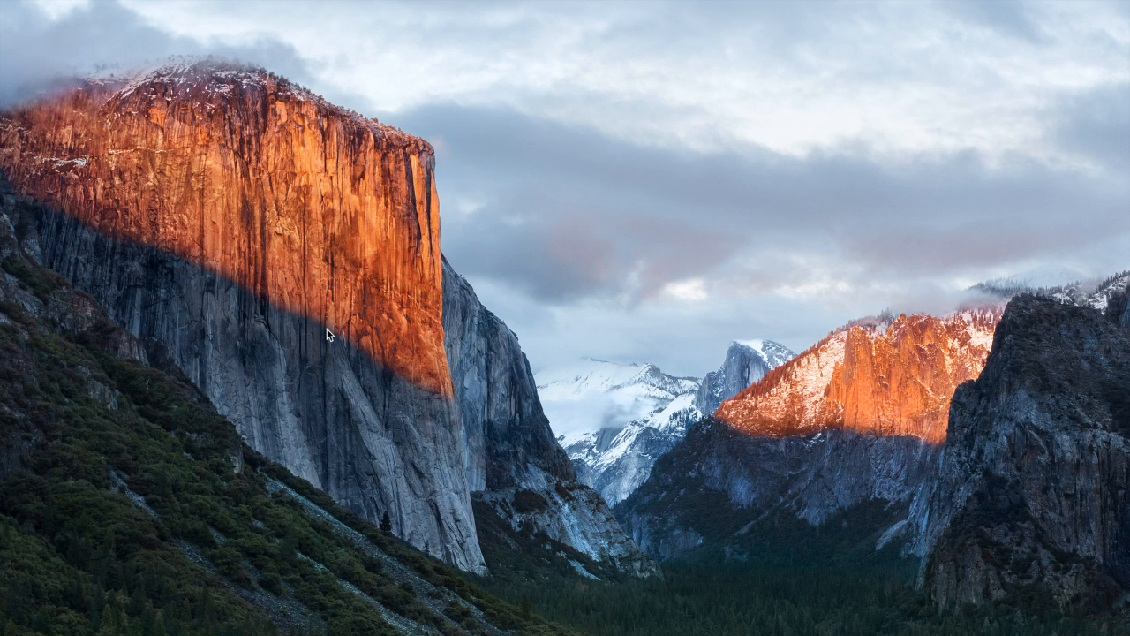